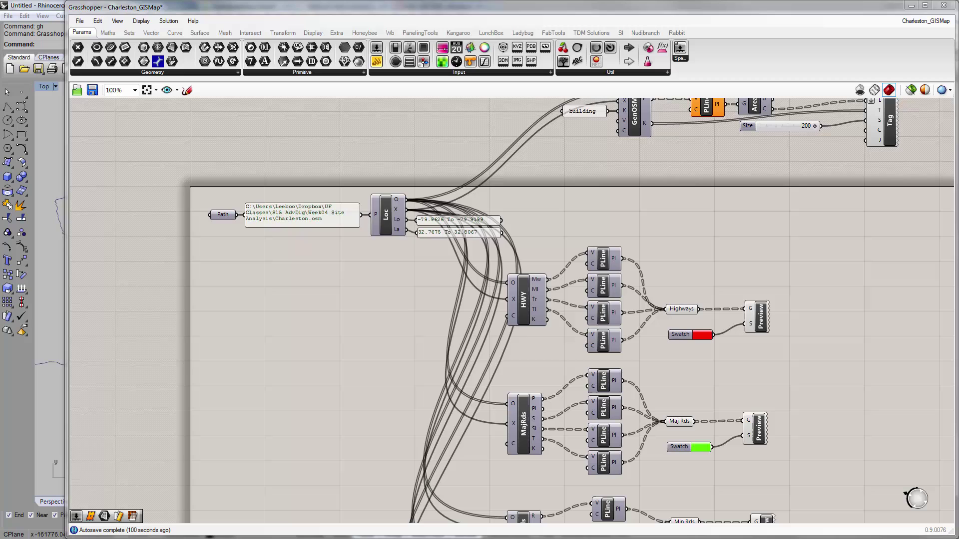
# - Zoom the Grasshopper canvas to 125% and widen the Grasshopper window
pyautogui.click(366, 296)
pyautogui.scroll(-3, 391, 265)
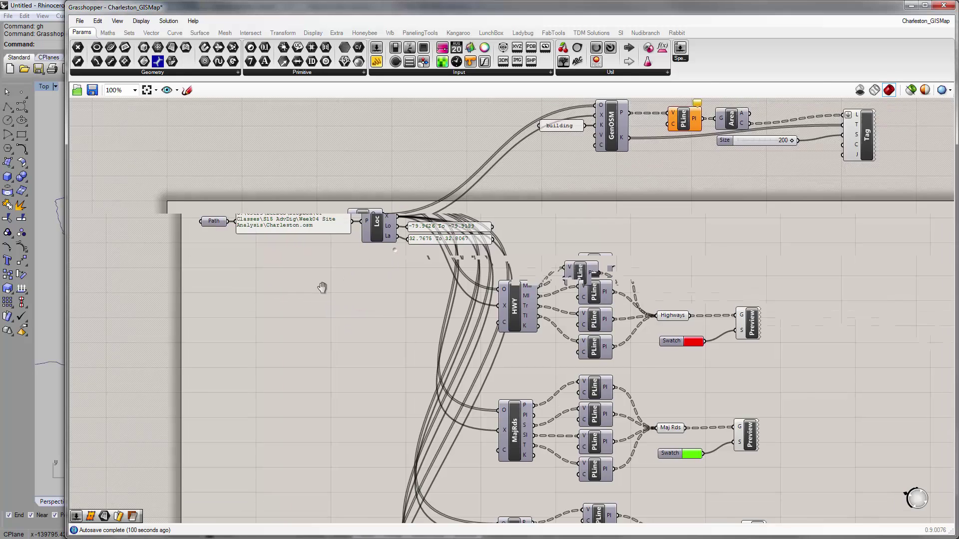
pyautogui.scroll(3, 321, 285)
pyautogui.scroll(1, 319, 302)
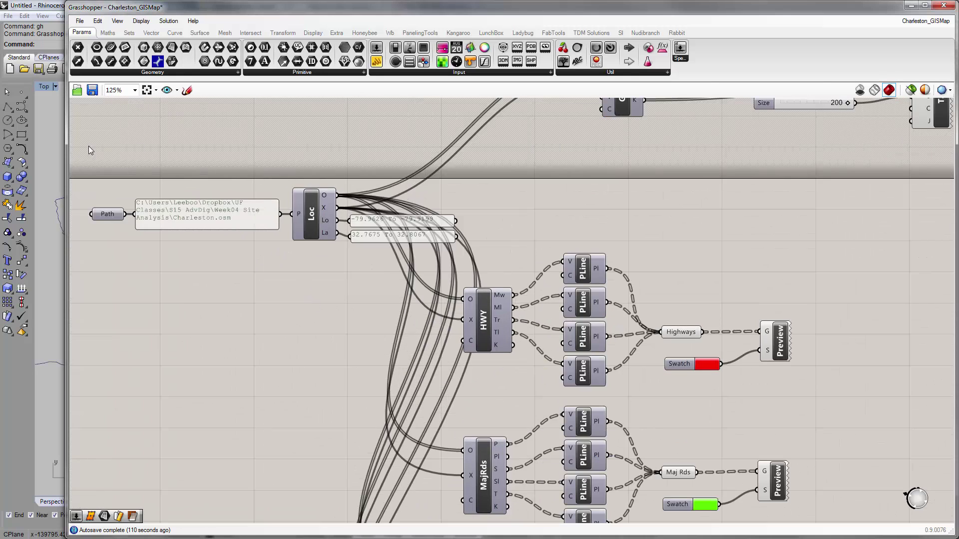
pyautogui.moveTo(68, 149); pyautogui.dragTo(42, 149)
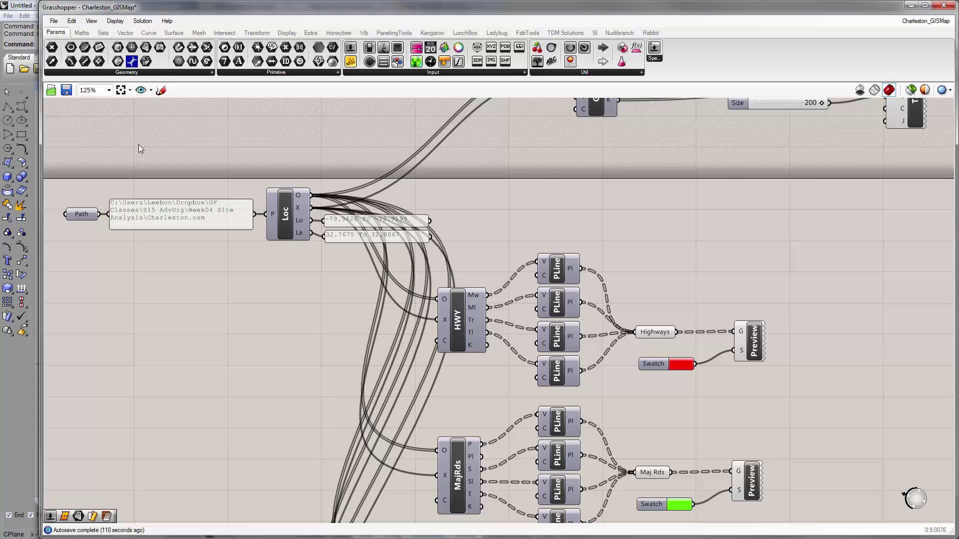
# - From the Extra tab's Elk panel, place an SRTMTopo component left of the road network
pyautogui.click(243, 137)
pyautogui.click(317, 32)
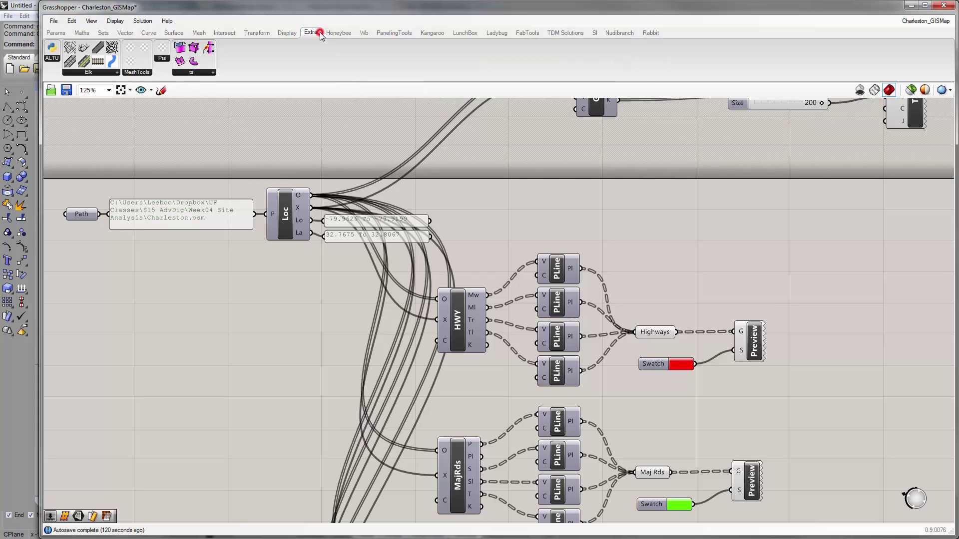
pyautogui.click(106, 72)
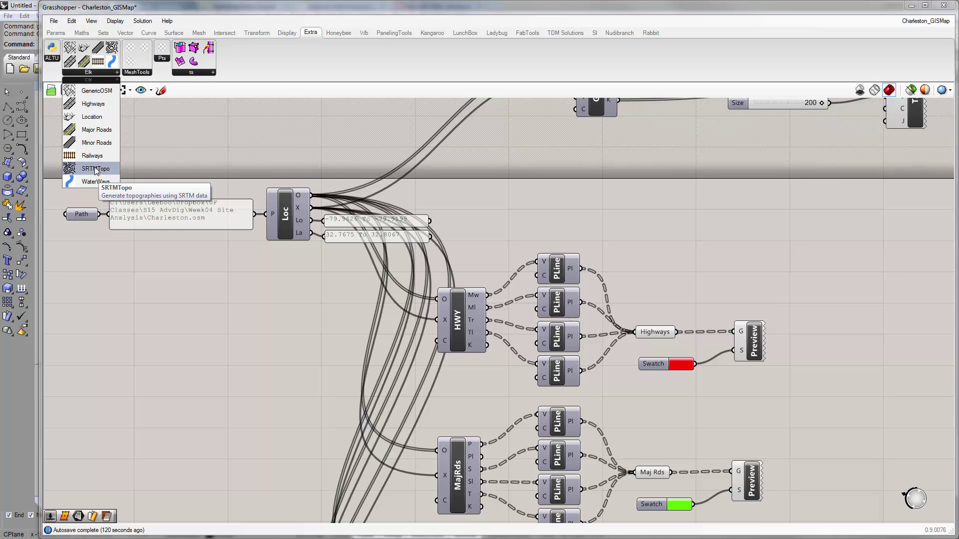
pyautogui.moveTo(96, 171); pyautogui.dragTo(302, 319)
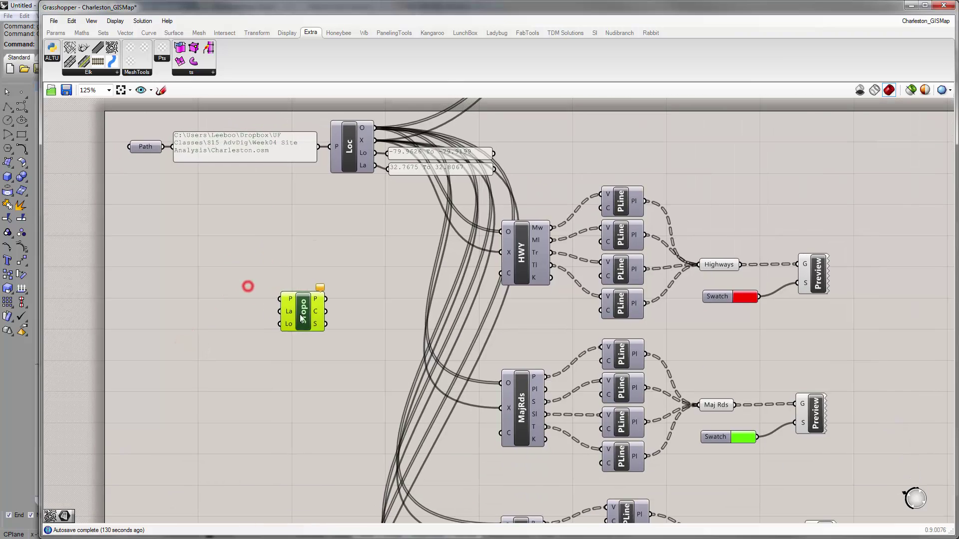
# - Go to the food4rhino Elk page and read its SRTM Topo Component description of SRTM1/SRTM3 data
pyautogui.click(222, 242)
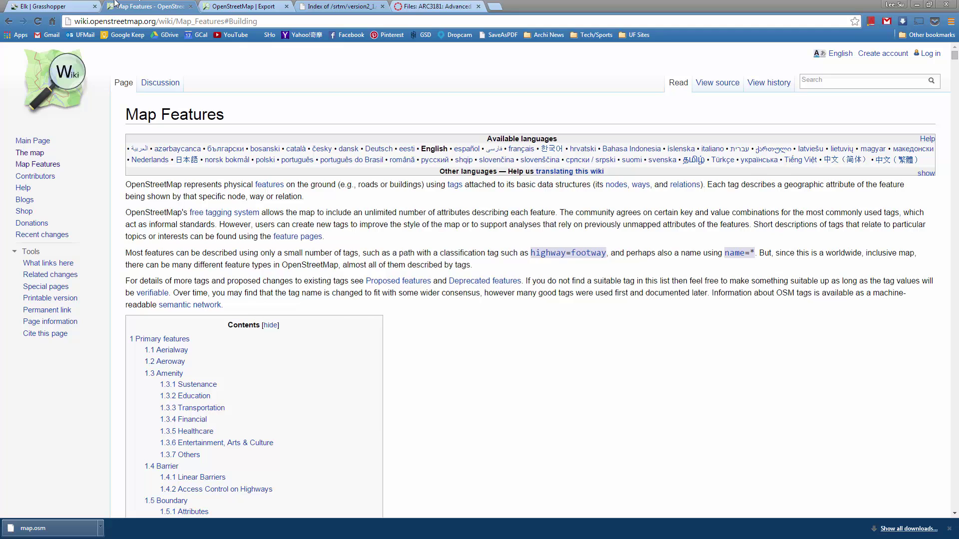
pyautogui.click(64, 6)
pyautogui.scroll(-2, 135, 176)
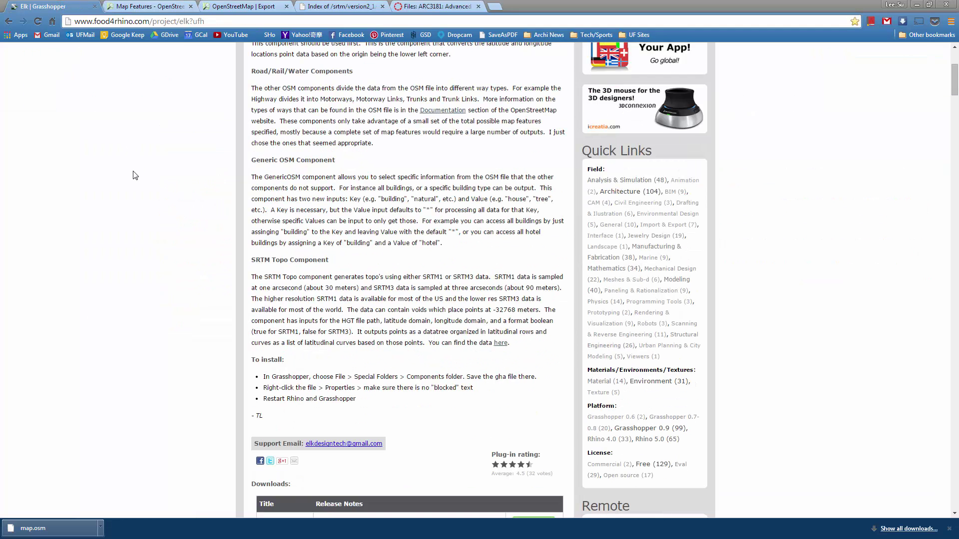
pyautogui.scroll(-1, 194, 210)
pyautogui.moveTo(253, 210); pyautogui.dragTo(346, 206)
pyautogui.click(346, 206)
pyautogui.scroll(-1, 344, 206)
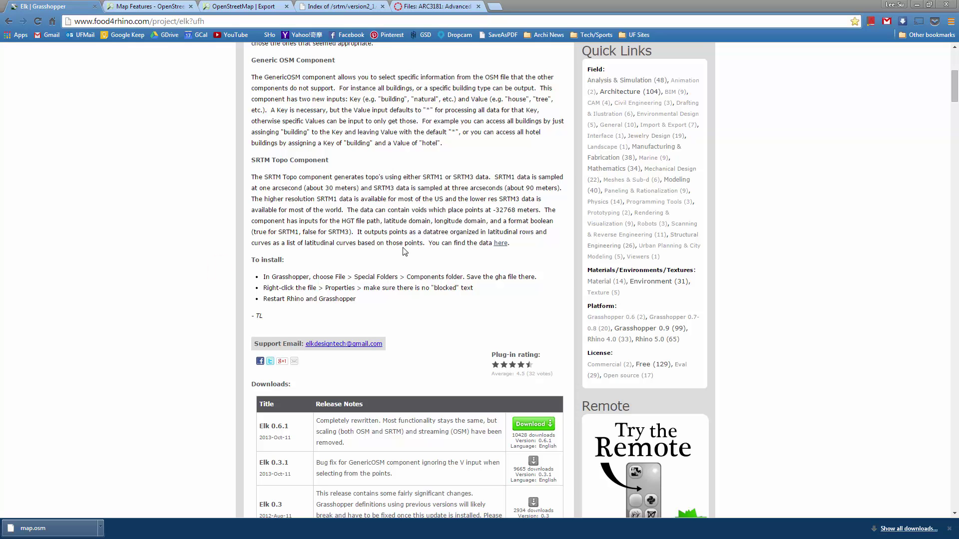
pyautogui.scroll(5, 434, 227)
pyautogui.scroll(1, 435, 224)
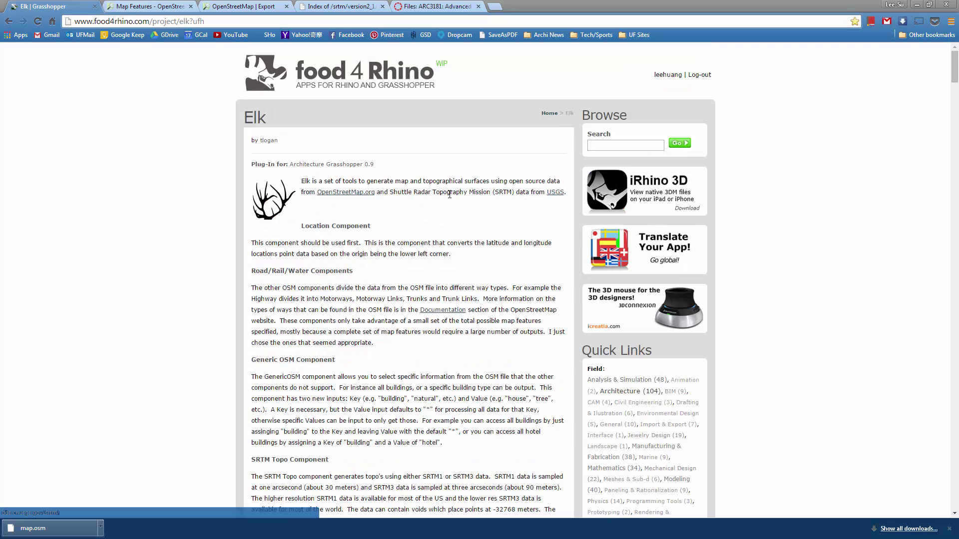
pyautogui.scroll(-2, 381, 130)
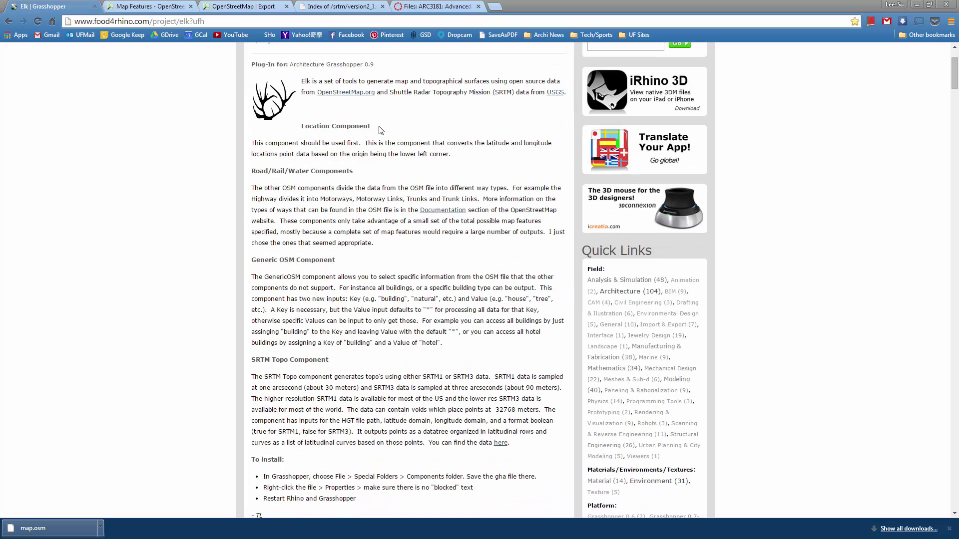
# - Search Google for 'srtm' in a new tab and open the JPL Shuttle Radar Topography Mission result
pyautogui.click(494, 7)
pyautogui.write('srtm')
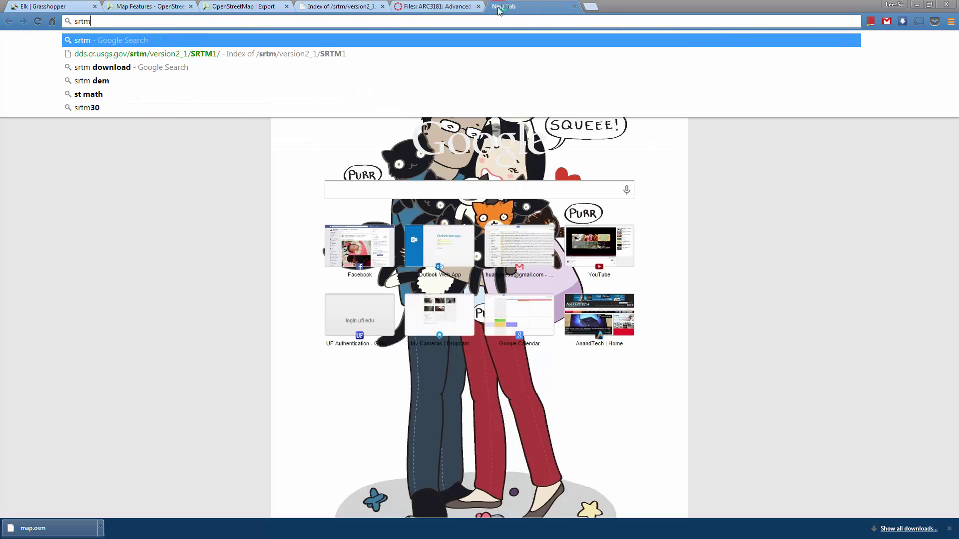
pyautogui.press('Return')
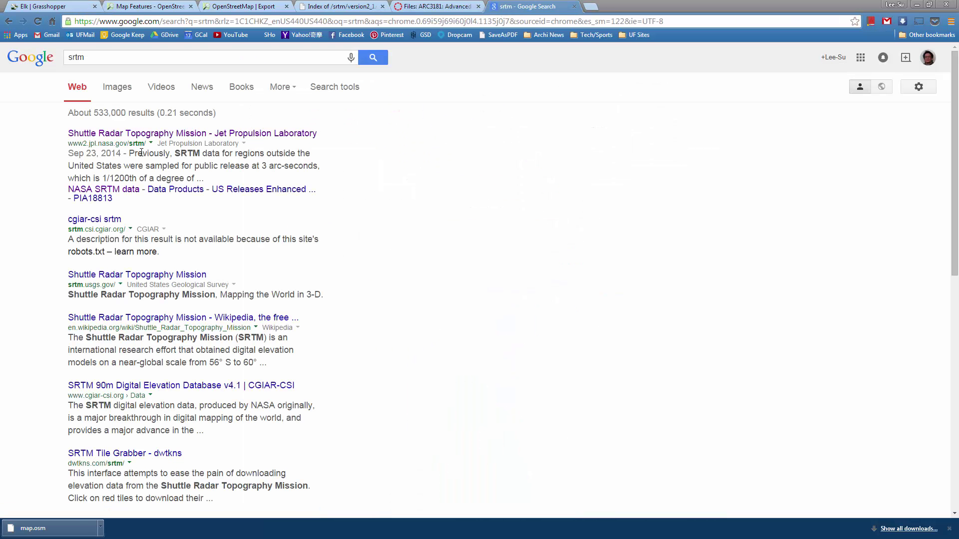
pyautogui.click(242, 133)
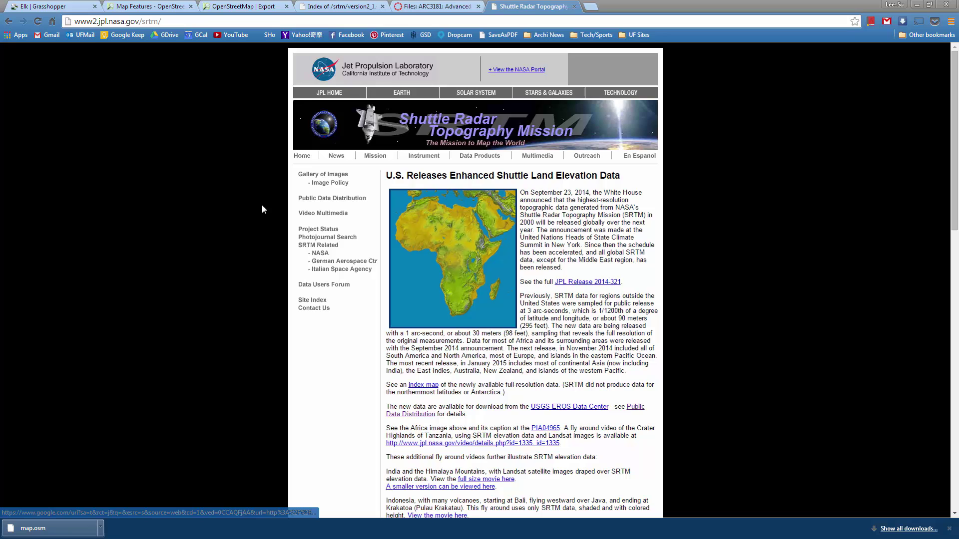
# - Scroll the JPL page to the SRTM V2 Released section and highlight its heading
pyautogui.scroll(-8, 253, 160)
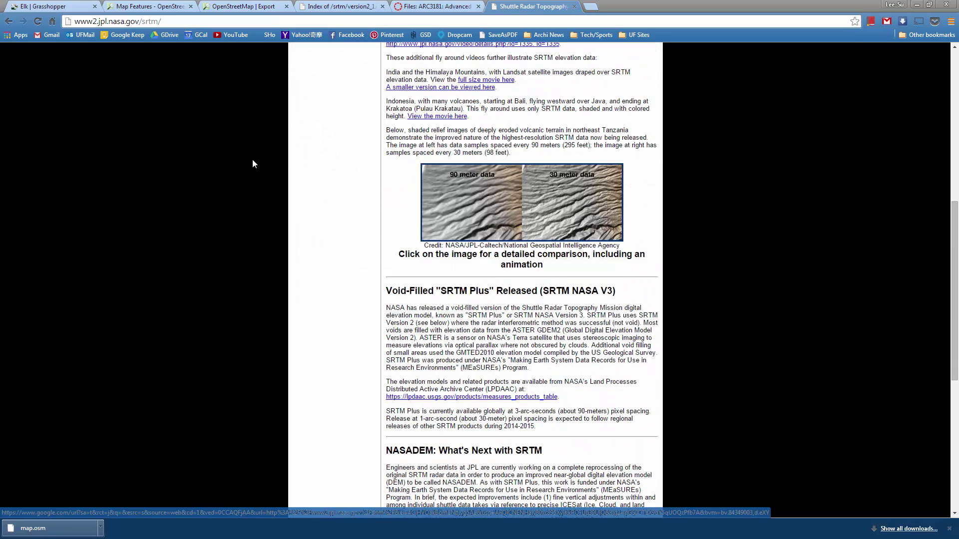
pyautogui.scroll(8, 252, 163)
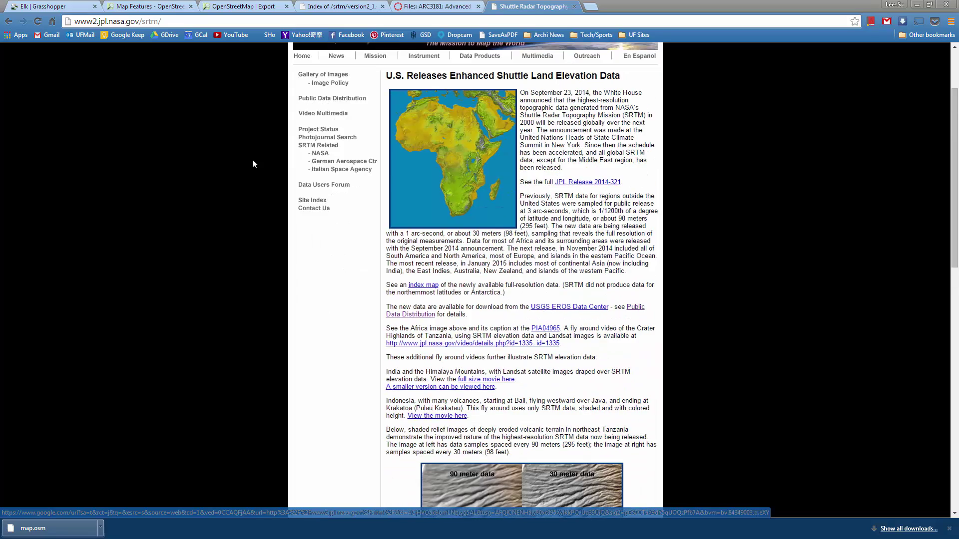
pyautogui.scroll(-2, 251, 164)
pyautogui.scroll(2, 252, 162)
pyautogui.scroll(-2, 251, 163)
pyautogui.scroll(-12, 259, 215)
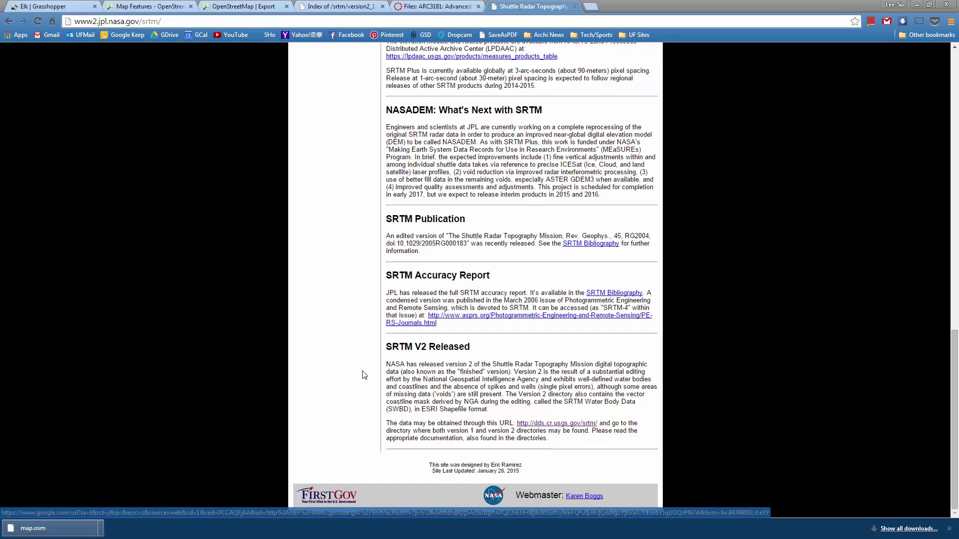
pyautogui.scroll(15, 322, 261)
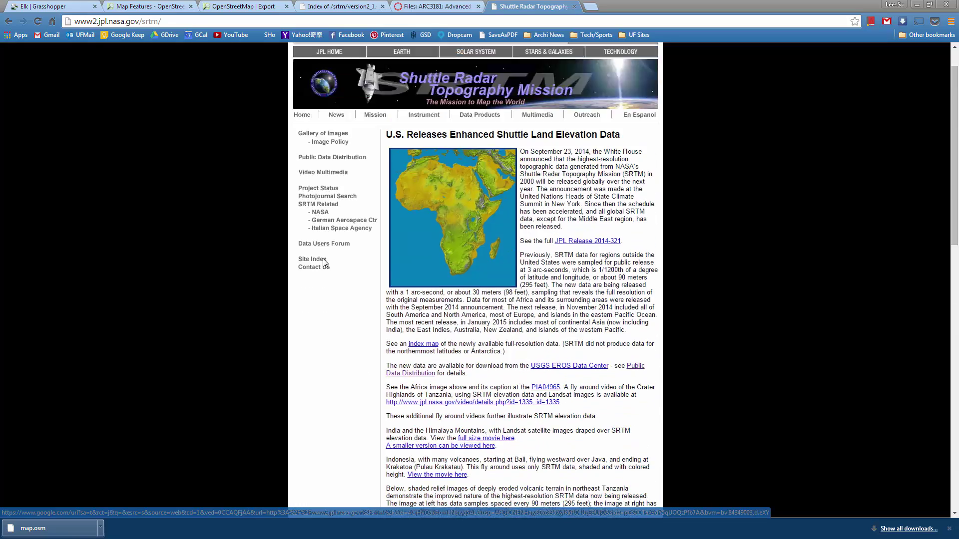
pyautogui.scroll(-1, 315, 270)
pyautogui.scroll(-14, 315, 269)
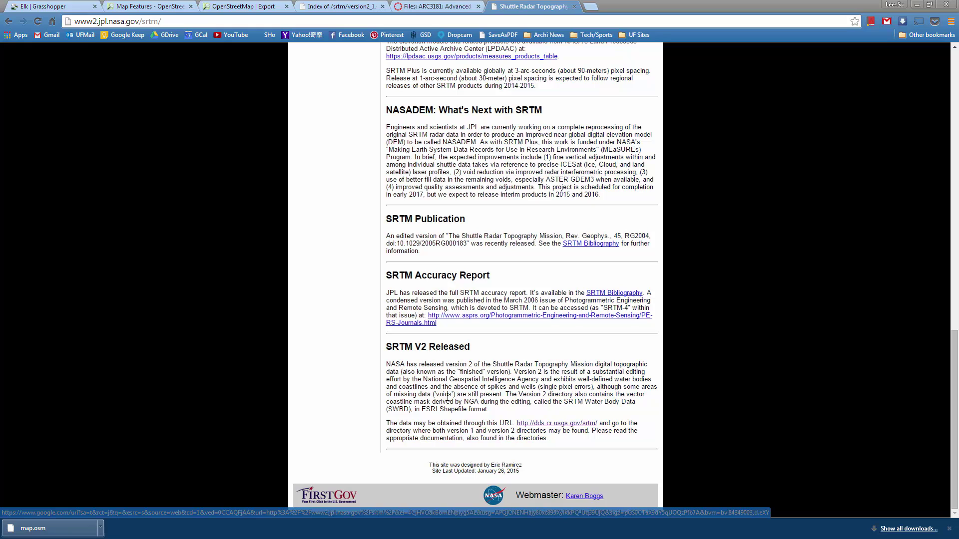
pyautogui.hotkey('ctrl', 'a')
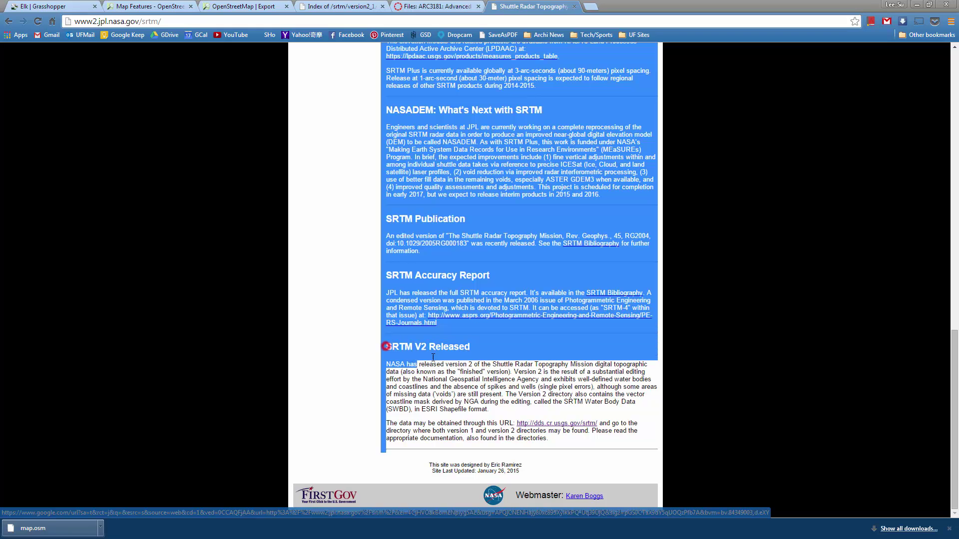
pyautogui.click(388, 347)
pyautogui.moveTo(387, 348); pyautogui.dragTo(476, 353)
pyautogui.click(476, 353)
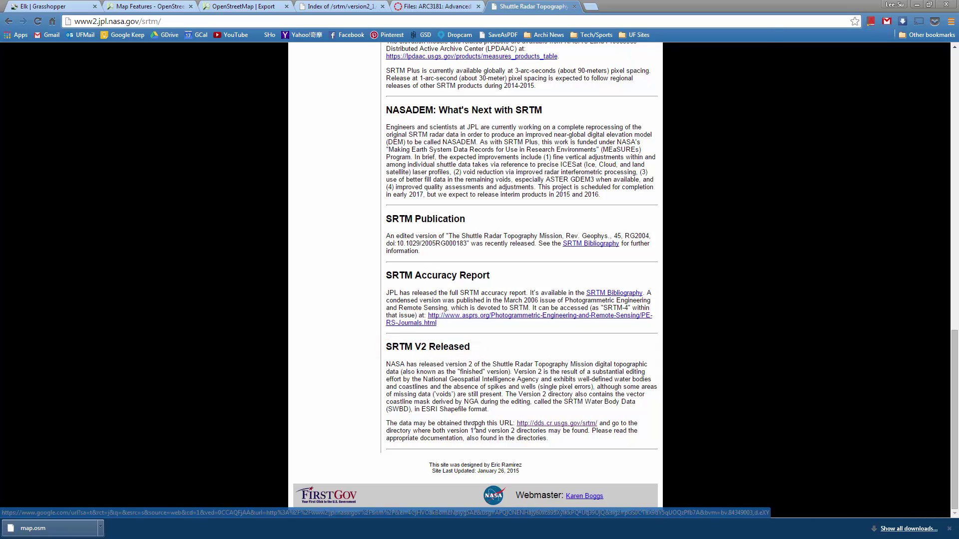
# - Open the USGS Index of /srtm and read the Version 2 and 2.1 notes in What_are_these.pdf
pyautogui.click(535, 425)
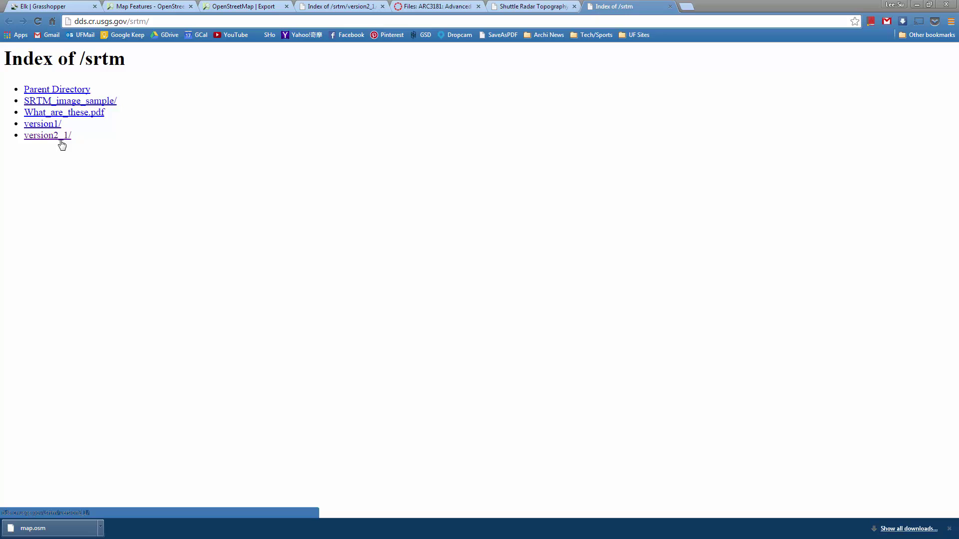
pyautogui.rightClick(94, 120)
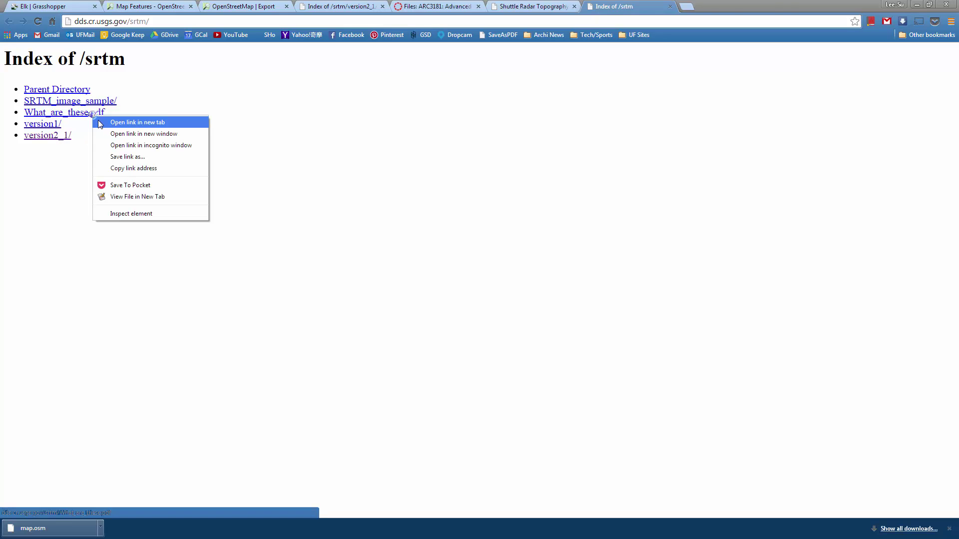
pyautogui.click(98, 123)
pyautogui.click(695, 4)
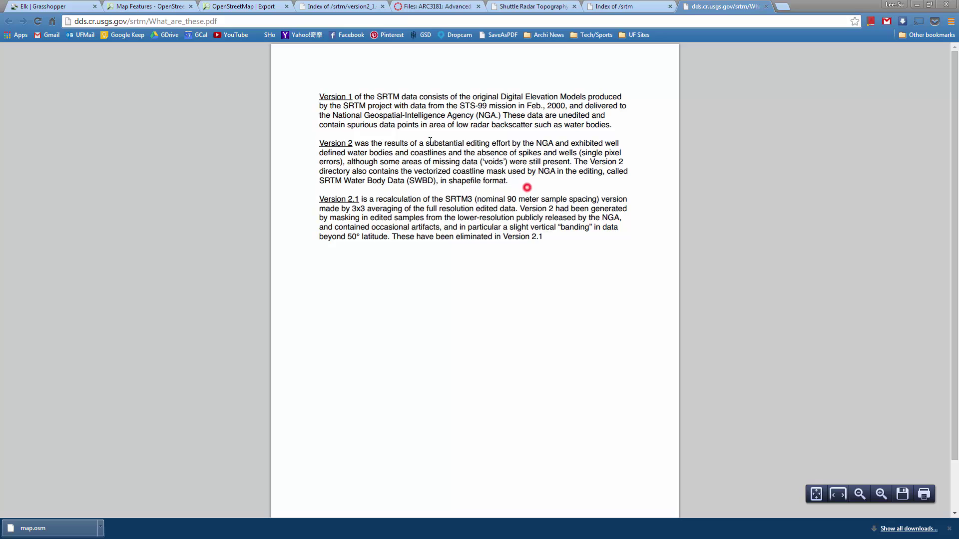
pyautogui.moveTo(386, 143); pyautogui.dragTo(506, 197)
pyautogui.click(505, 196)
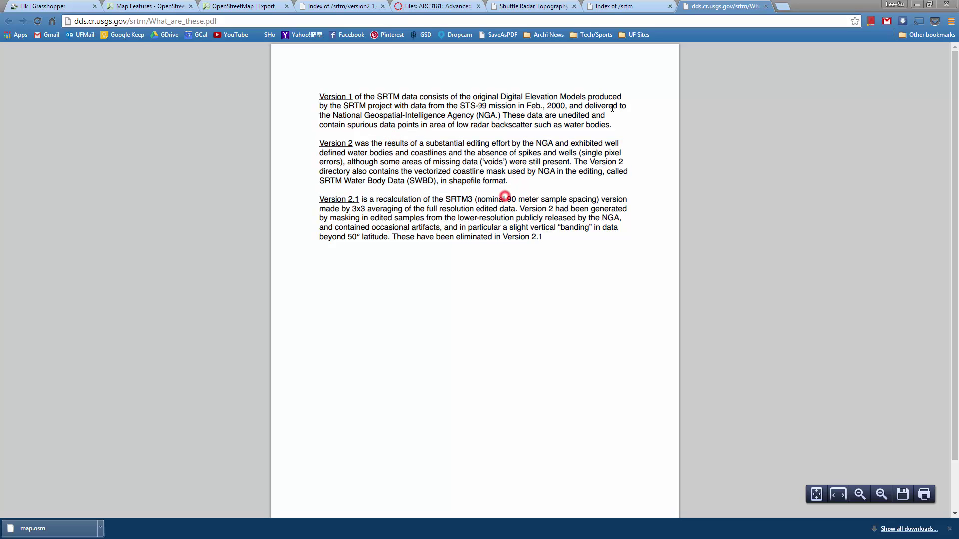
# - Go back to the /srtm listing and open the version2_1 data folder
pyautogui.click(602, 5)
pyautogui.click(199, 145)
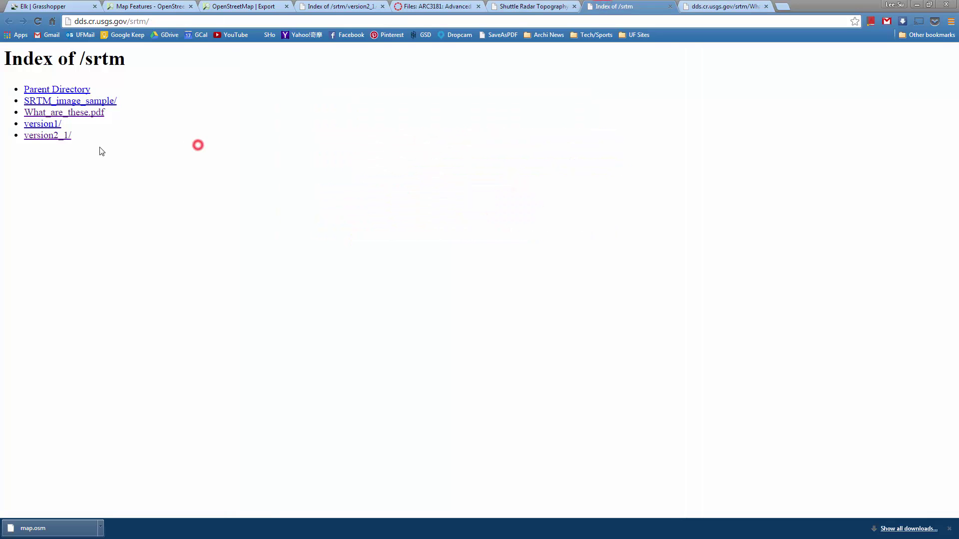
pyautogui.click(53, 137)
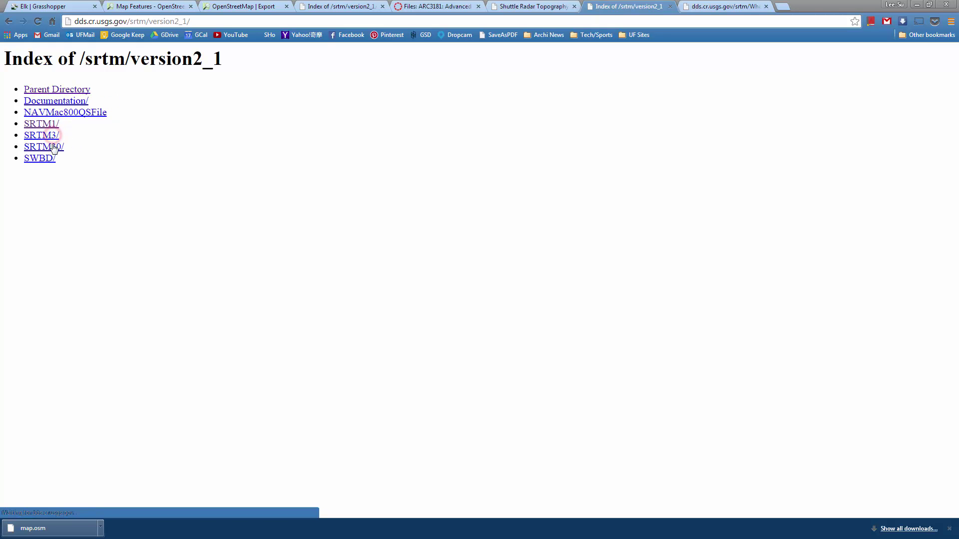
pyautogui.click(170, 160)
# - Open the SRTM1 index and view Region_definition.jpg in a new tab at full size
pyautogui.click(39, 126)
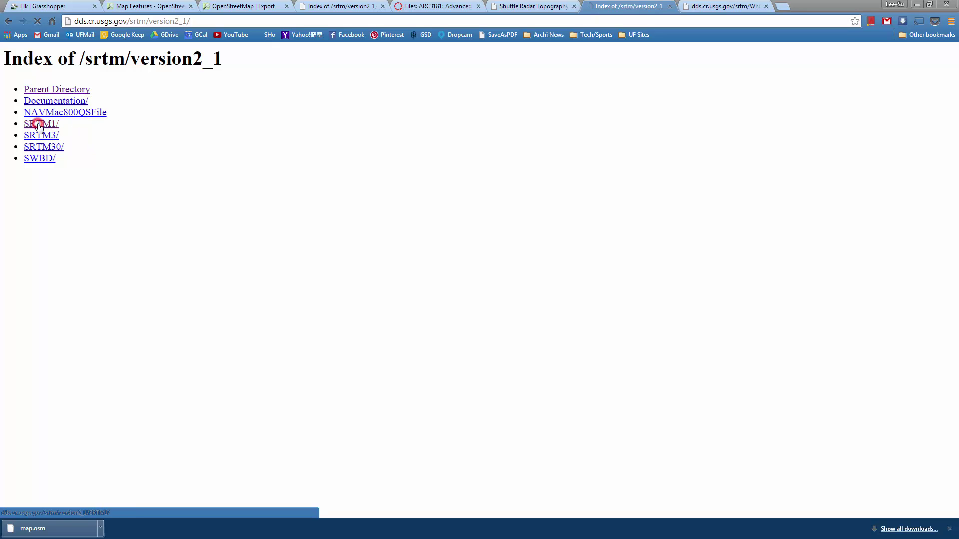
pyautogui.click(180, 170)
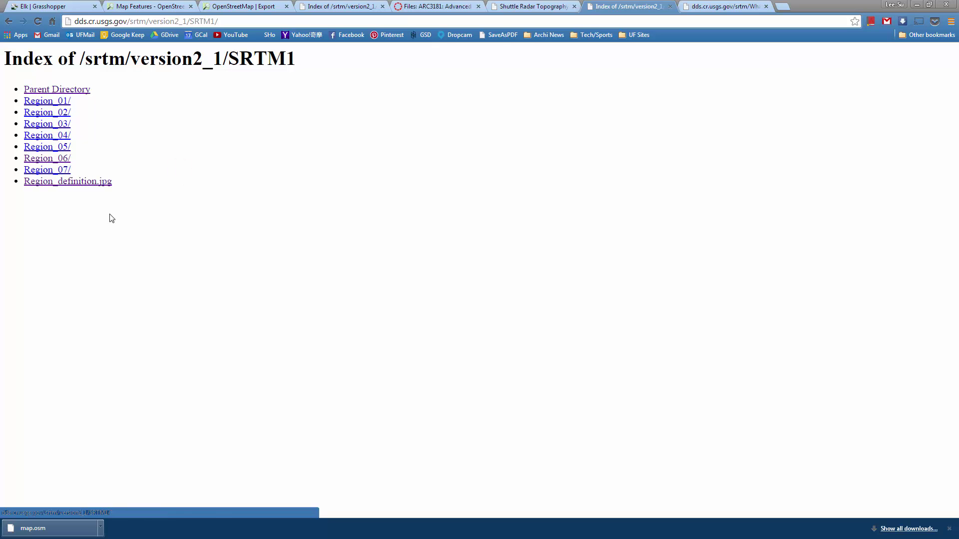
pyautogui.click(189, 210)
pyautogui.rightClick(83, 183)
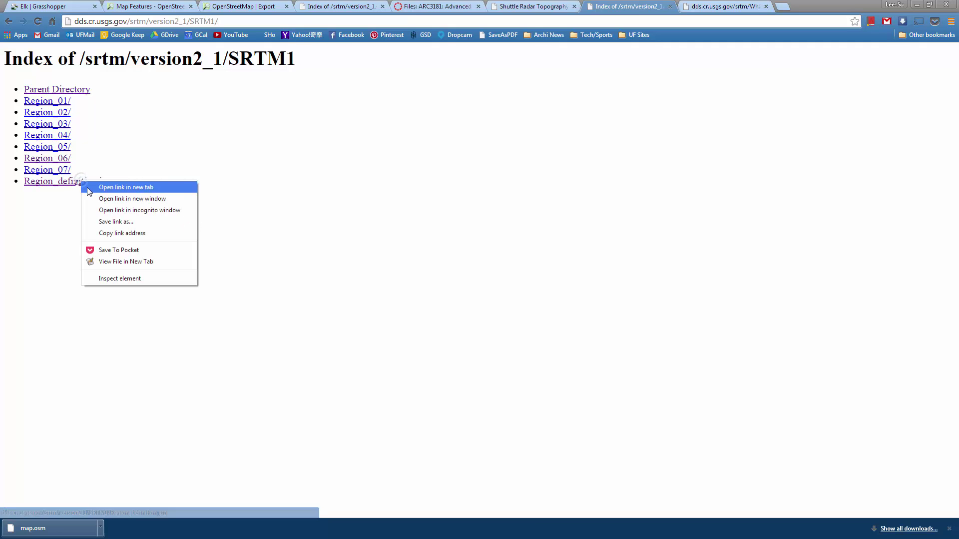
pyautogui.click(120, 186)
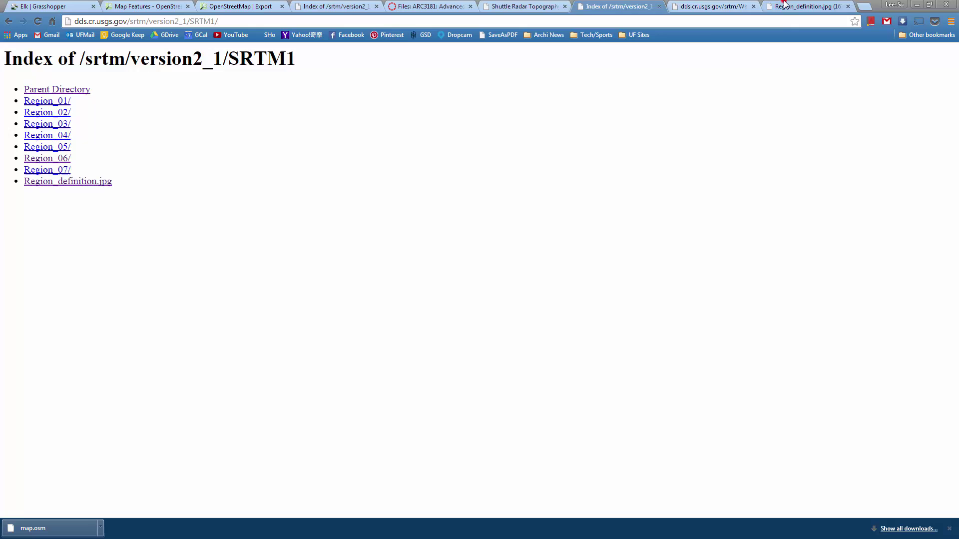
pyautogui.moveTo(789, 6); pyautogui.dragTo(710, 9)
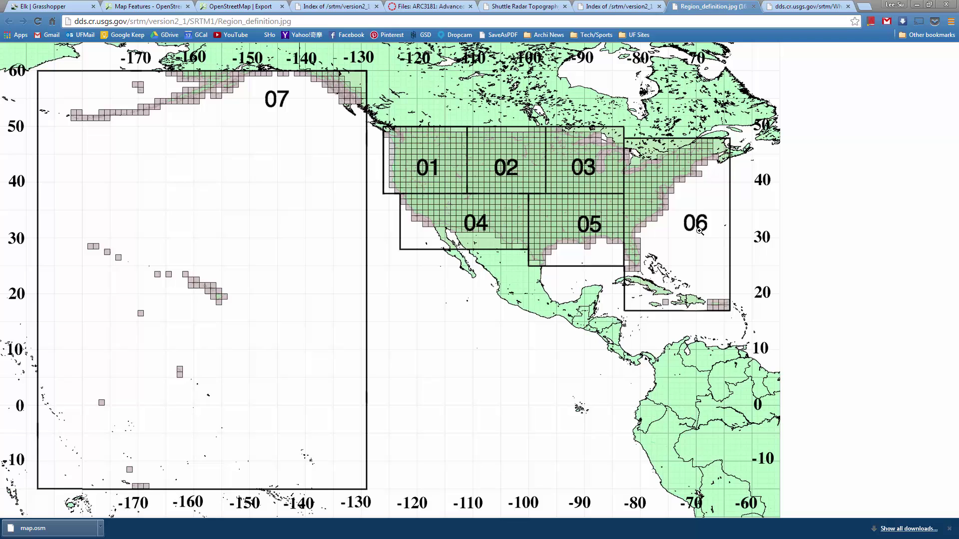
pyautogui.click(658, 202)
pyautogui.click(703, 225)
pyautogui.click(717, 216)
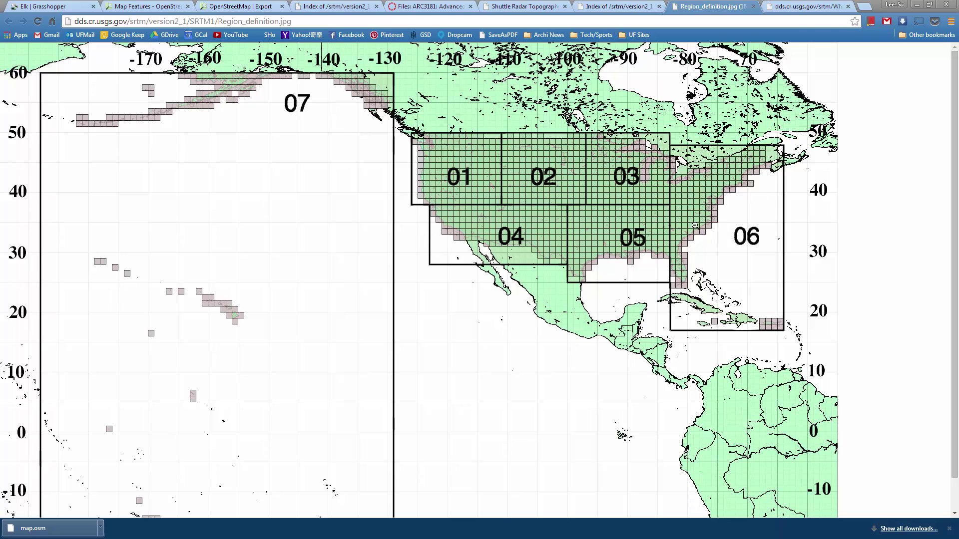
# - Open the SRTM1 Region_06 tile listing, then minimize Chrome to show Grasshopper
pyautogui.click(619, 6)
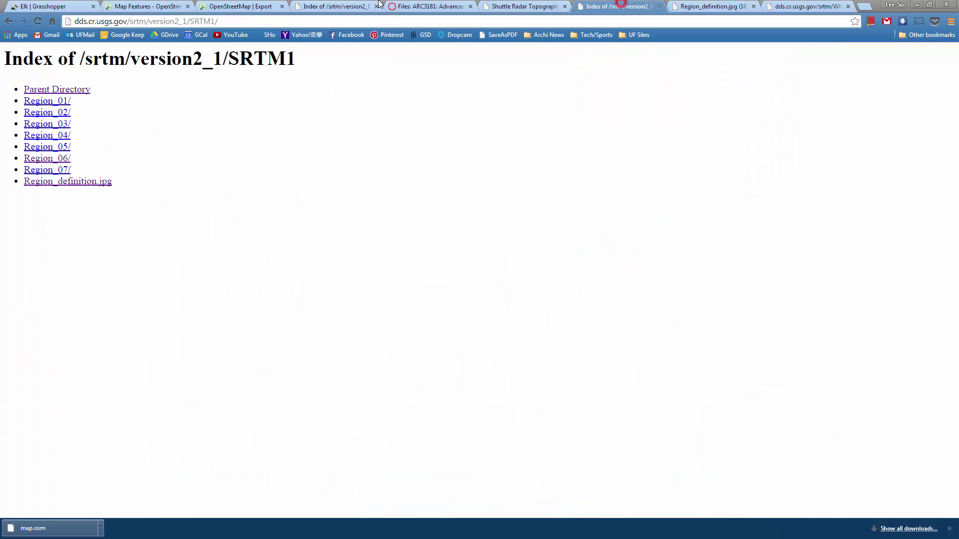
pyautogui.click(272, 110)
pyautogui.click(64, 158)
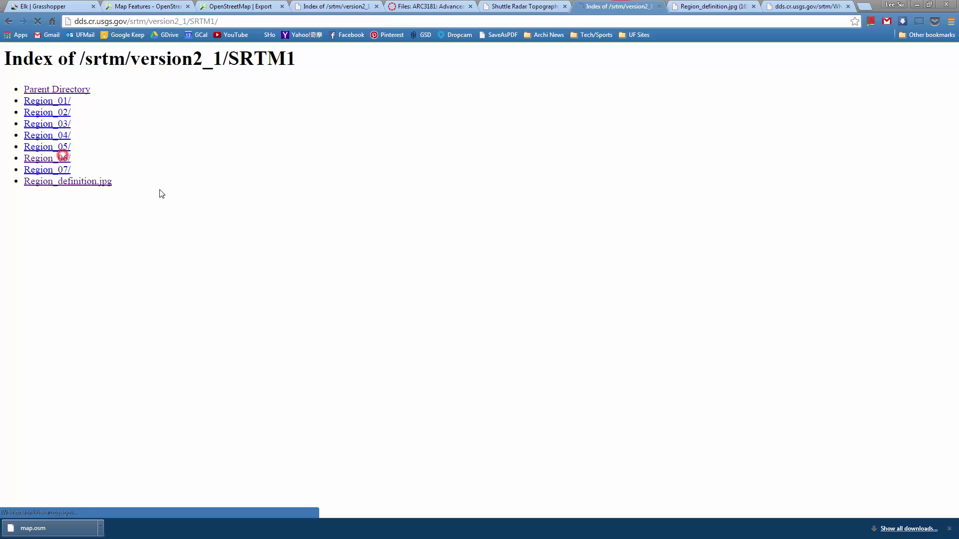
pyautogui.scroll(-10, 148, 175)
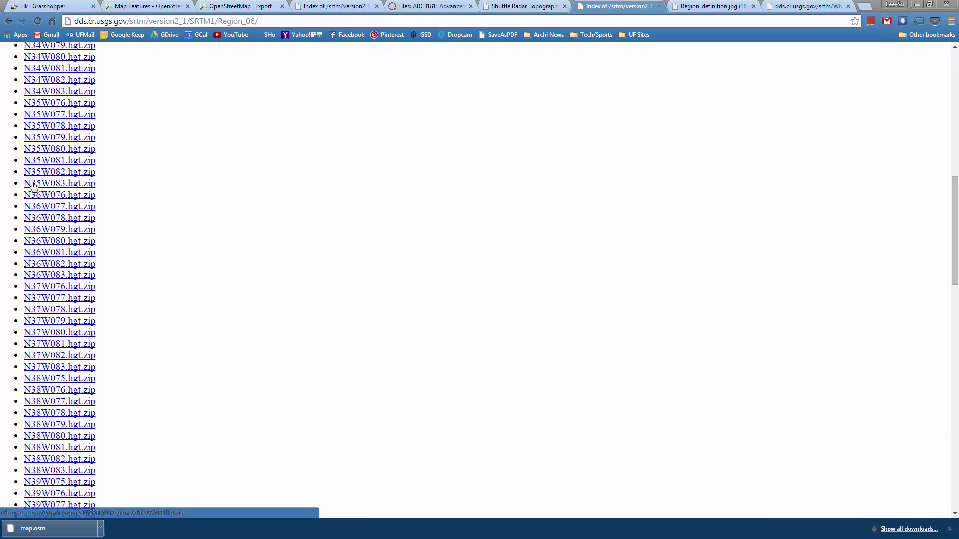
pyautogui.click(915, 8)
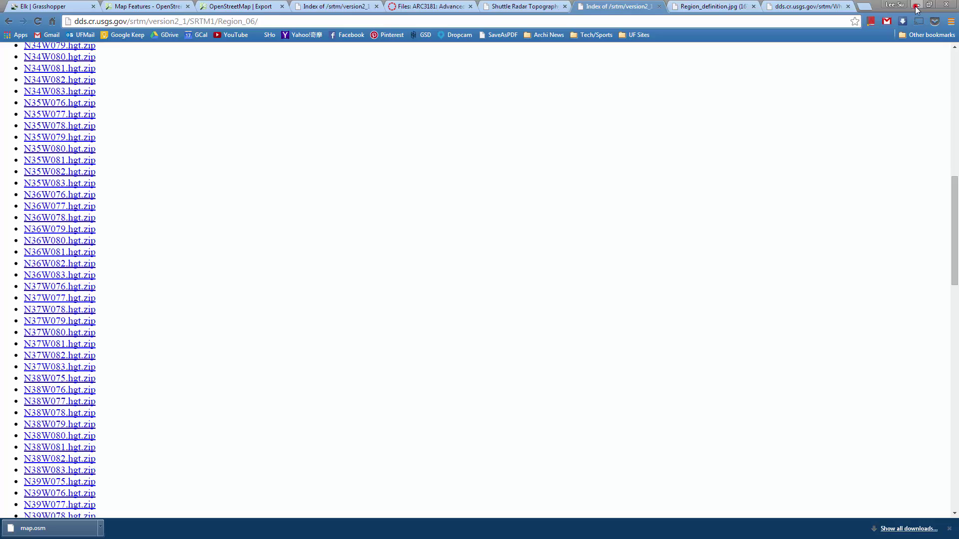
pyautogui.click(359, 222)
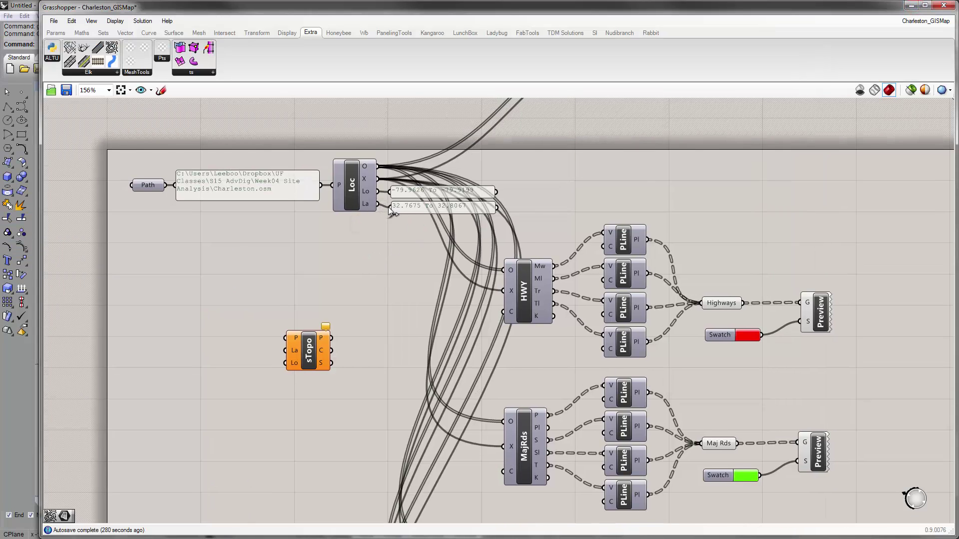
pyautogui.scroll(3, 390, 210)
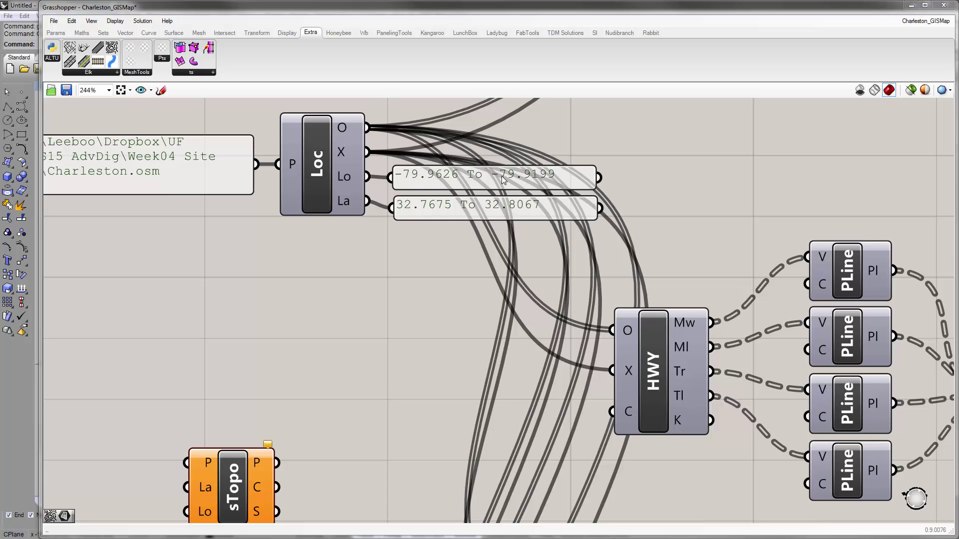
pyautogui.hotkey('alt', 'Tab')
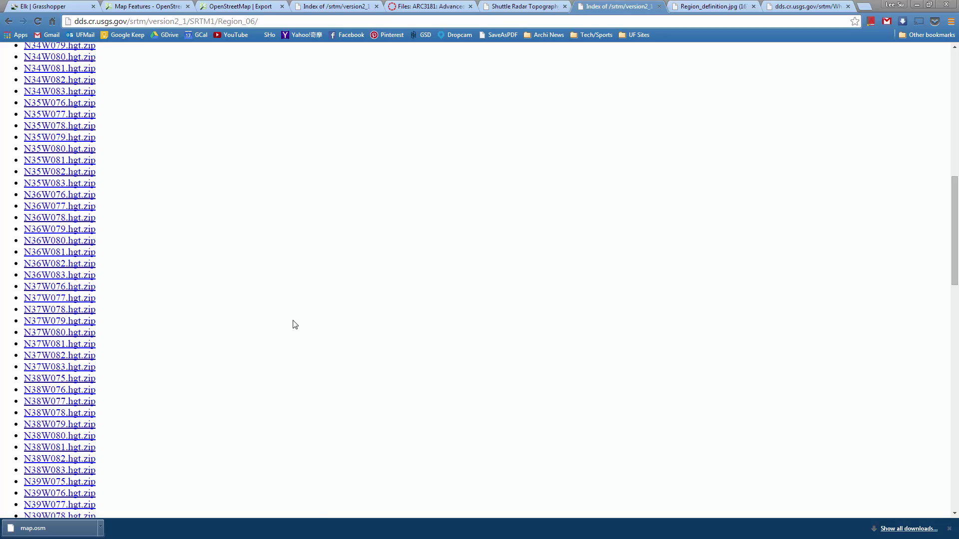
# - Download N32W080.hgt.zip from the Region_06 listing and open it from the download bar
pyautogui.click(295, 254)
pyautogui.scroll(-9, 46, 211)
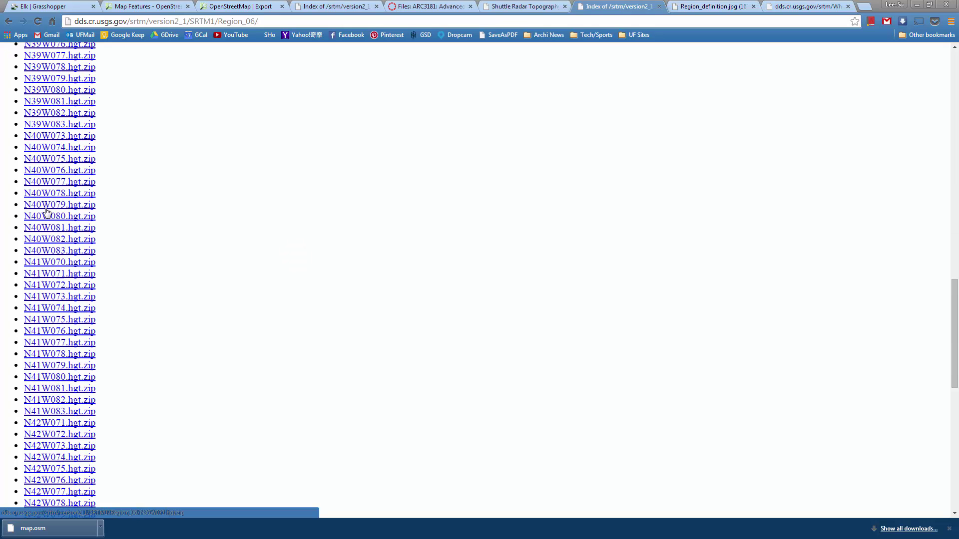
pyautogui.scroll(13, 46, 212)
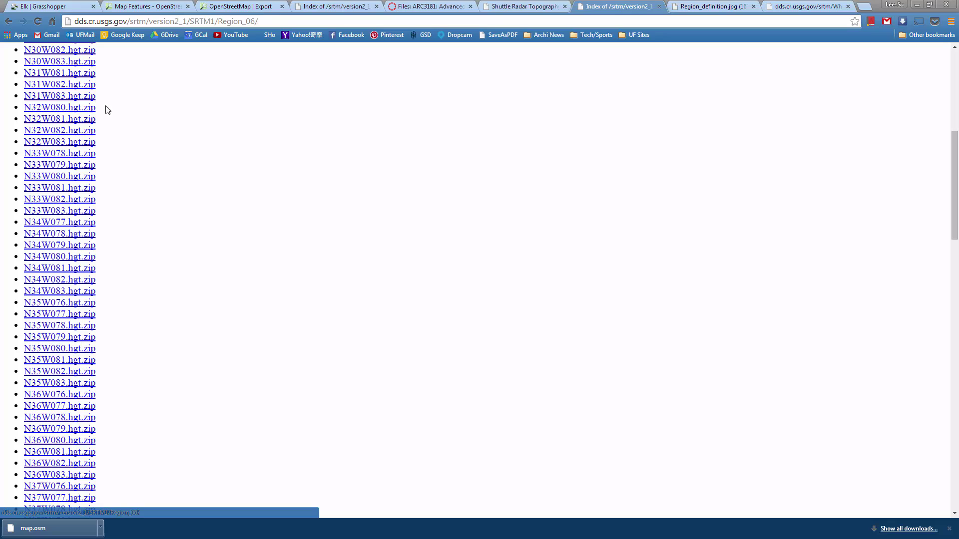
pyautogui.click(52, 111)
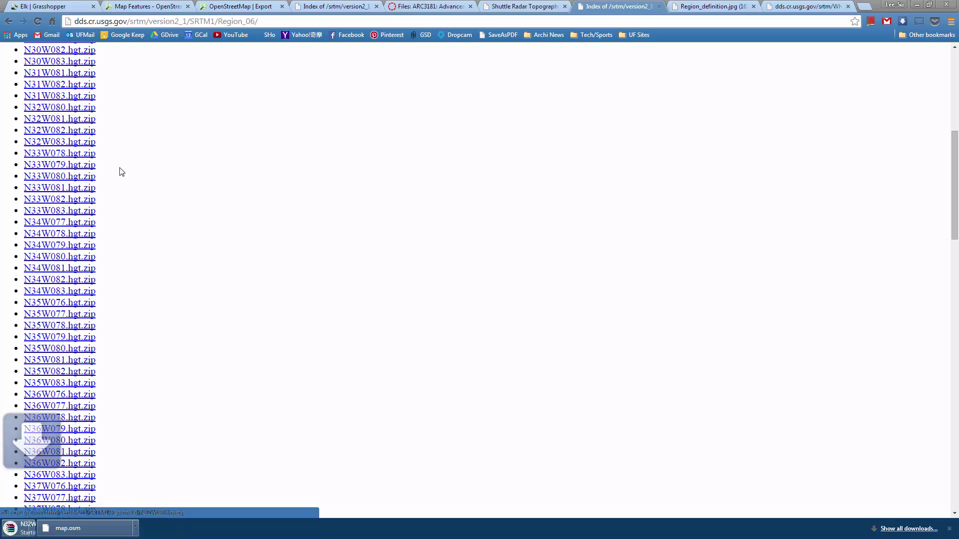
pyautogui.click(75, 533)
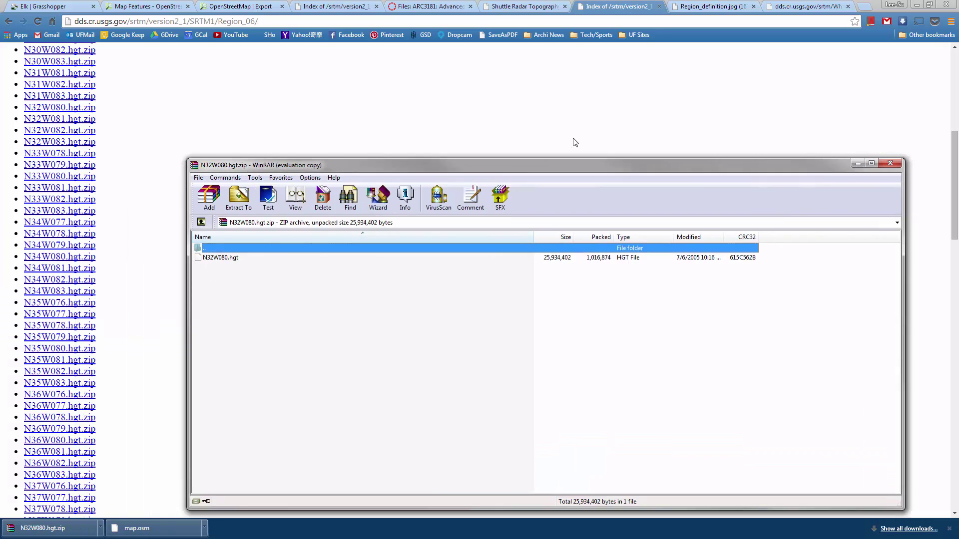
pyautogui.click(204, 184)
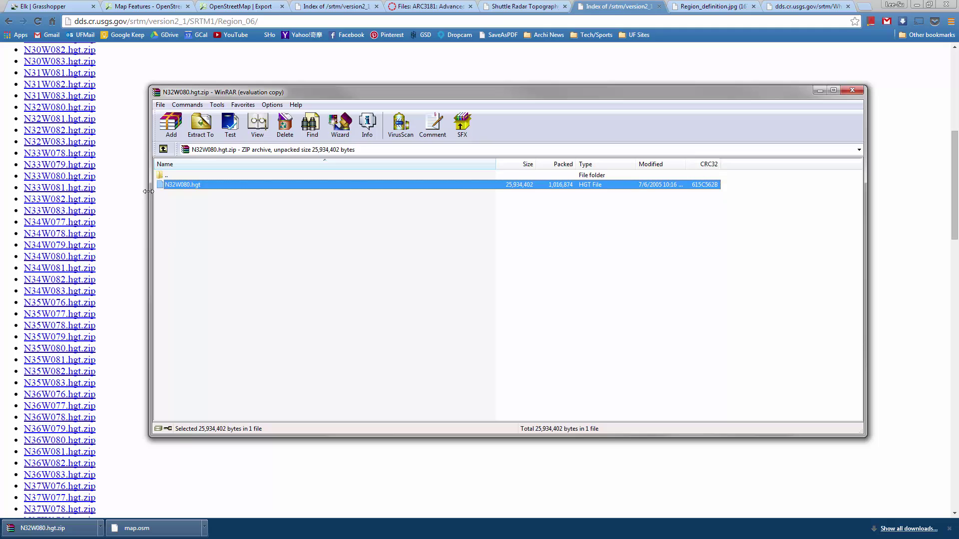
pyautogui.click(216, 208)
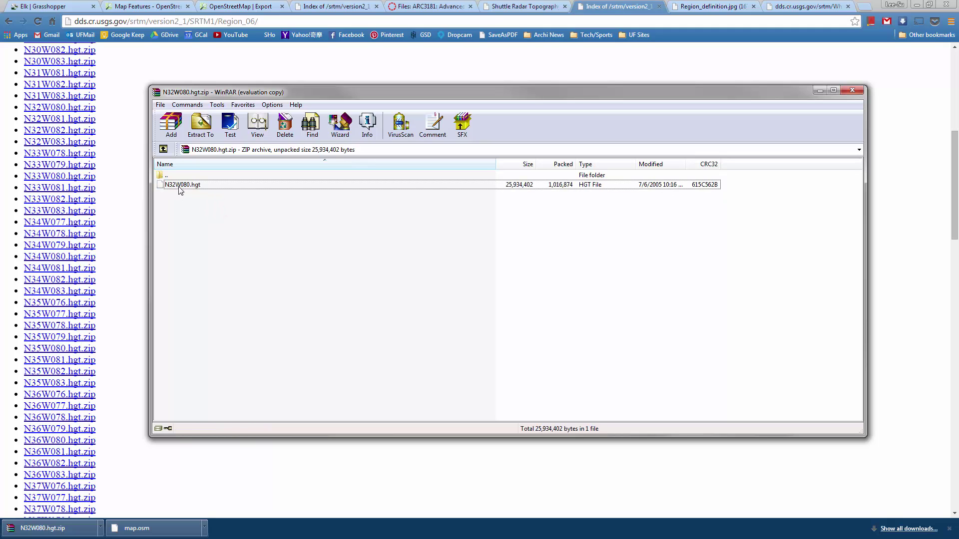
pyautogui.click(202, 185)
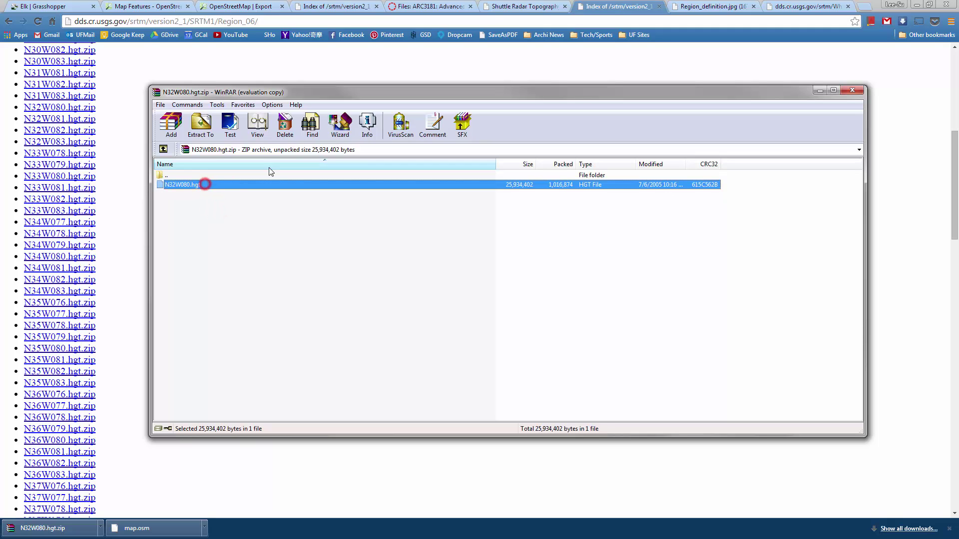
pyautogui.click(197, 124)
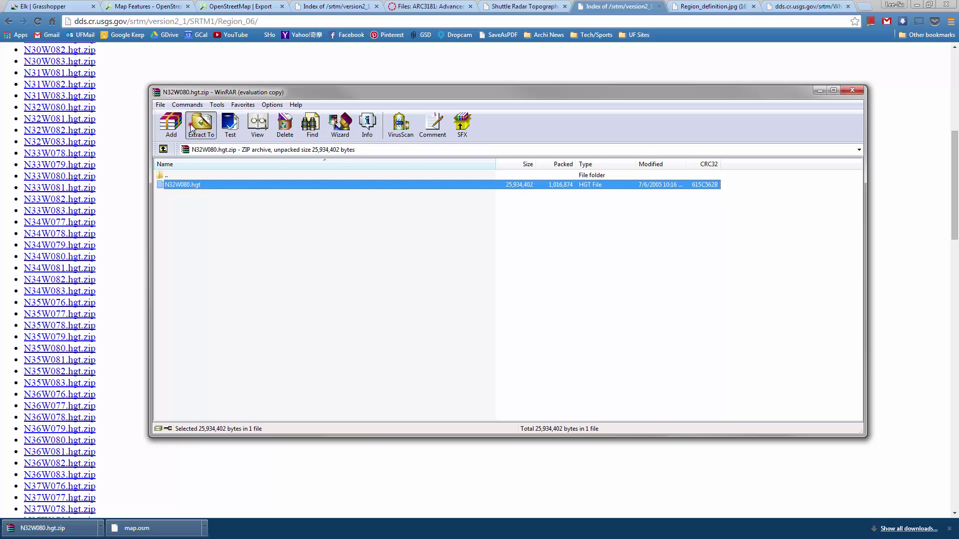
pyautogui.click(577, 369)
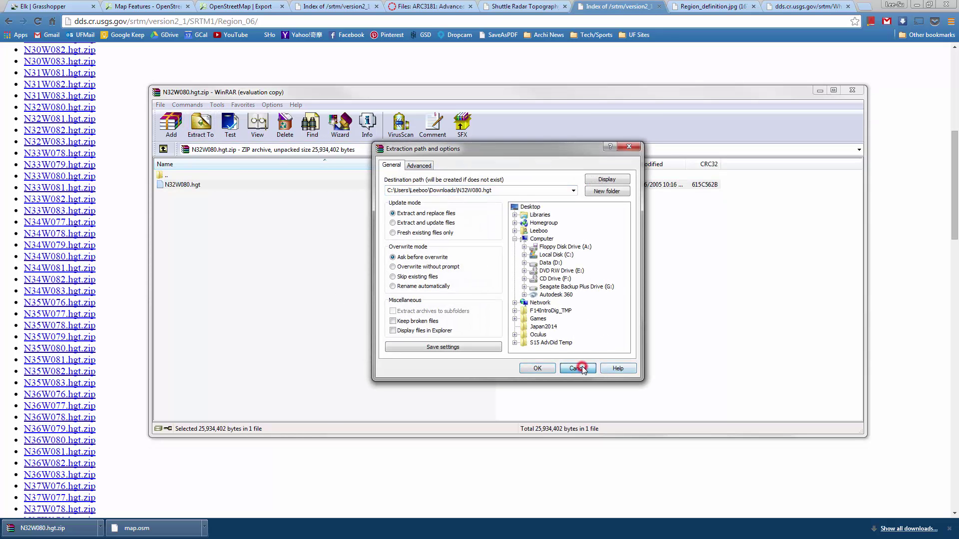
pyautogui.click(852, 90)
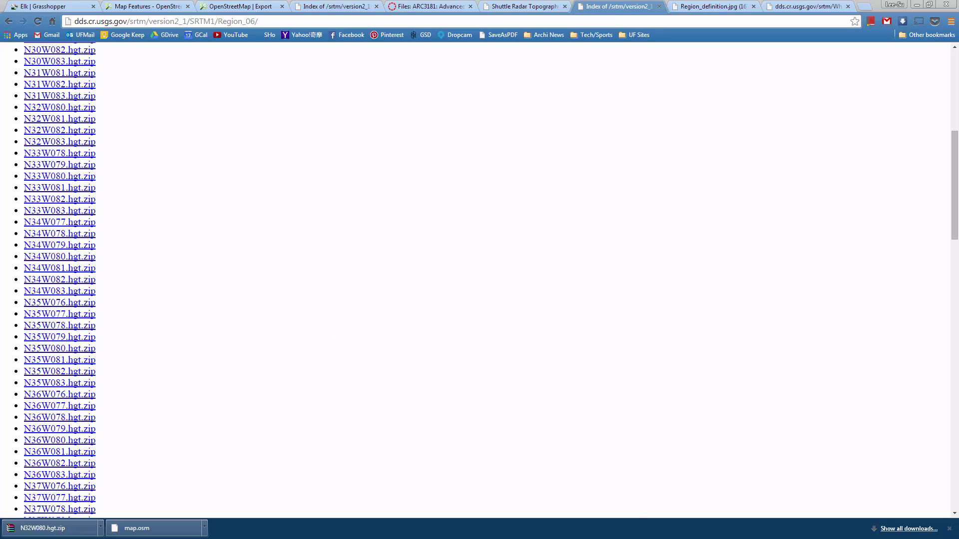
# - Delete the N32W080 ZIP archive, keeping the extracted 25,327 KB N32W080.hgt file
pyautogui.click(434, 276)
pyautogui.click(407, 215)
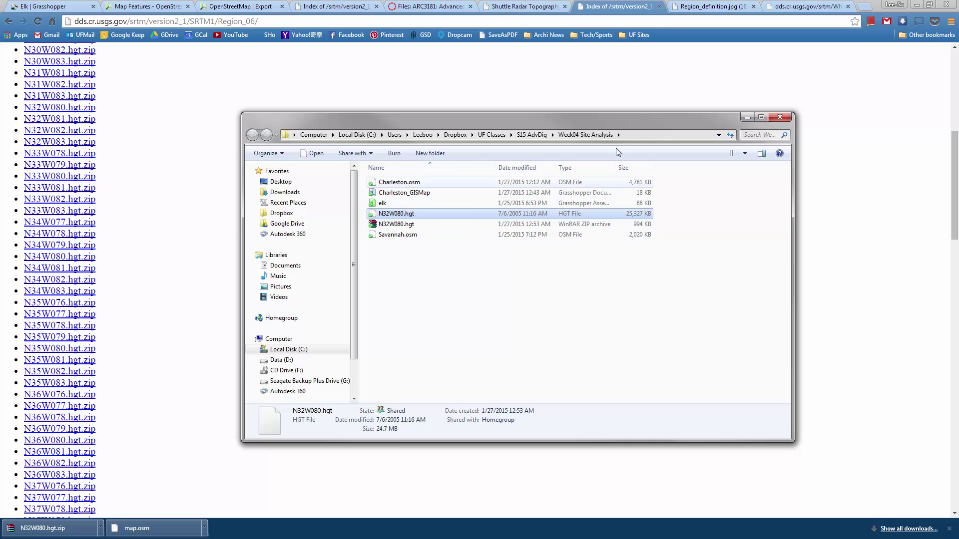
pyautogui.click(916, 5)
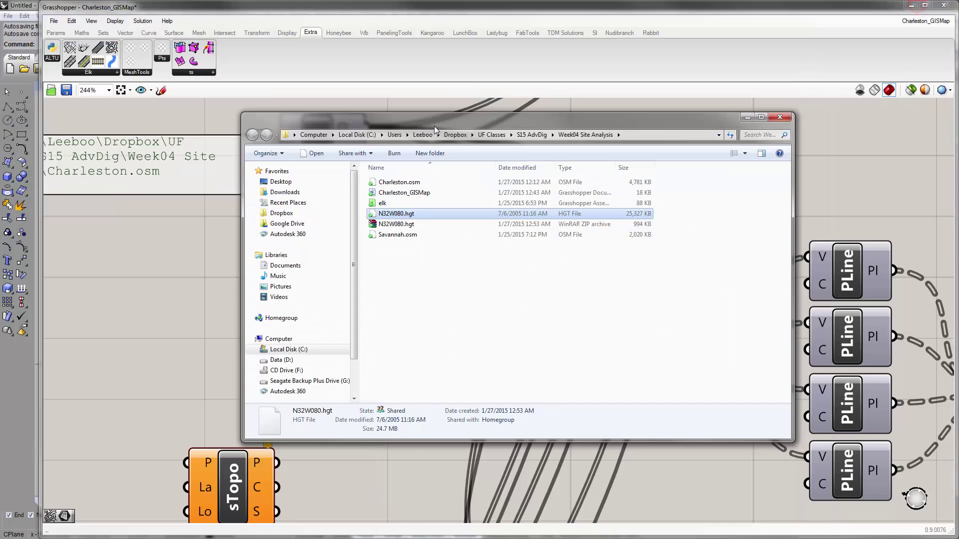
pyautogui.moveTo(480, 124); pyautogui.dragTo(489, 109)
pyautogui.click(456, 249)
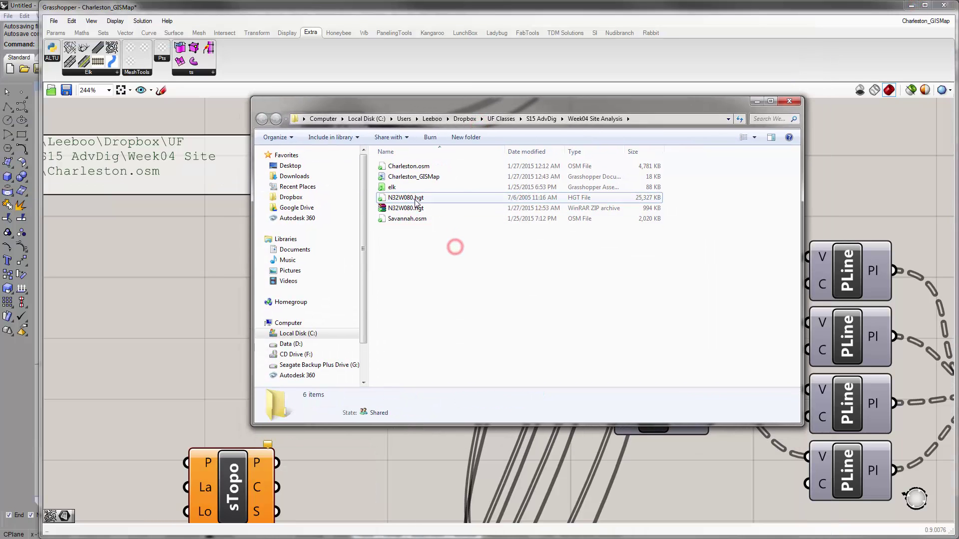
pyautogui.click(411, 209)
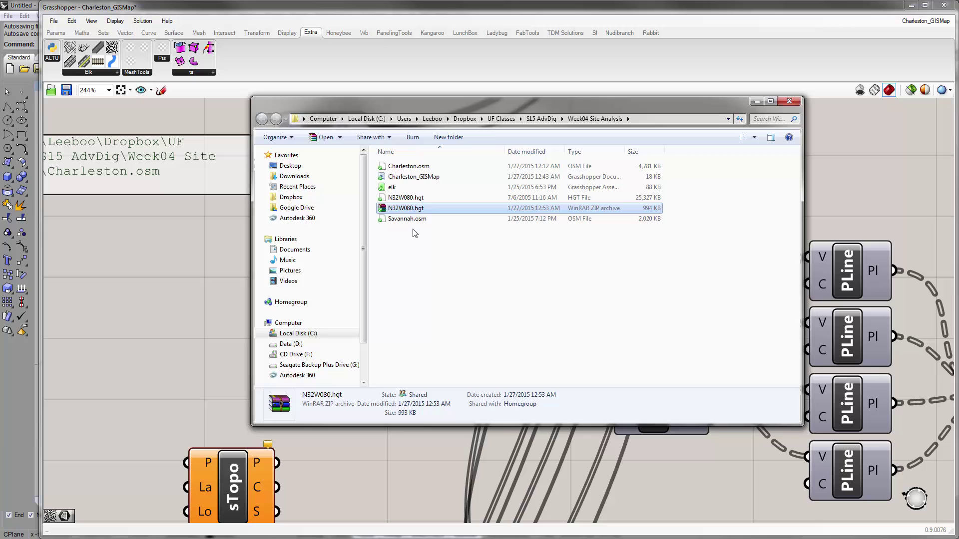
pyautogui.press('Delete')
pyautogui.press('Return')
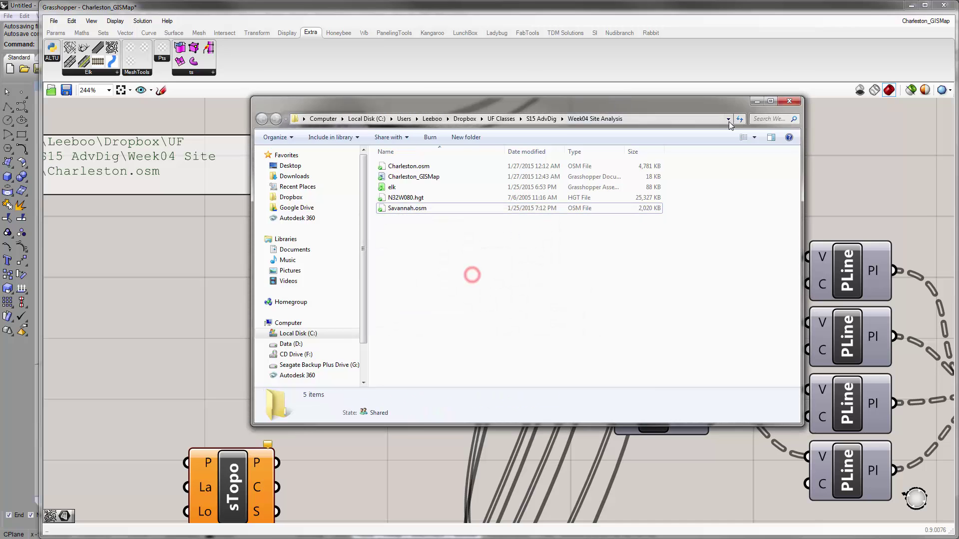
pyautogui.scroll(-5, 322, 292)
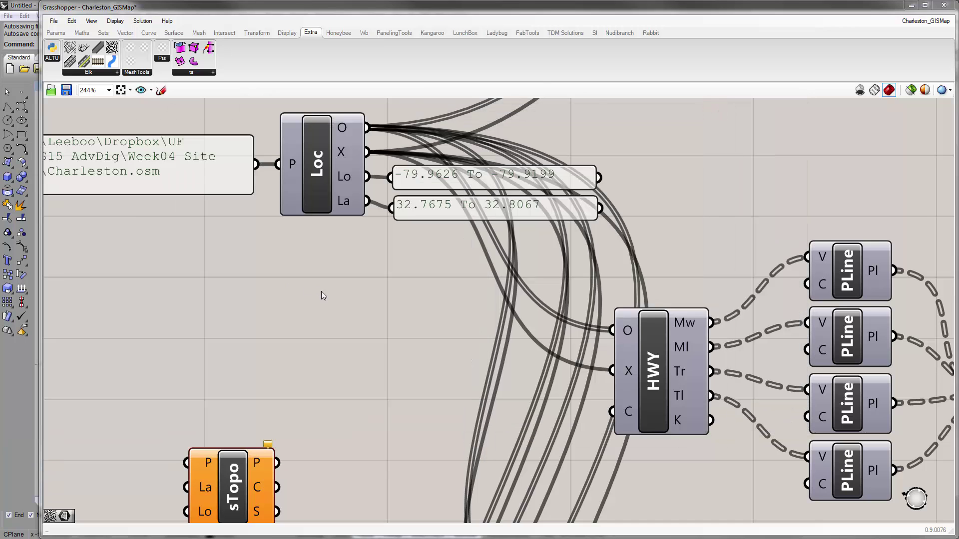
pyautogui.scroll(3, 423, 227)
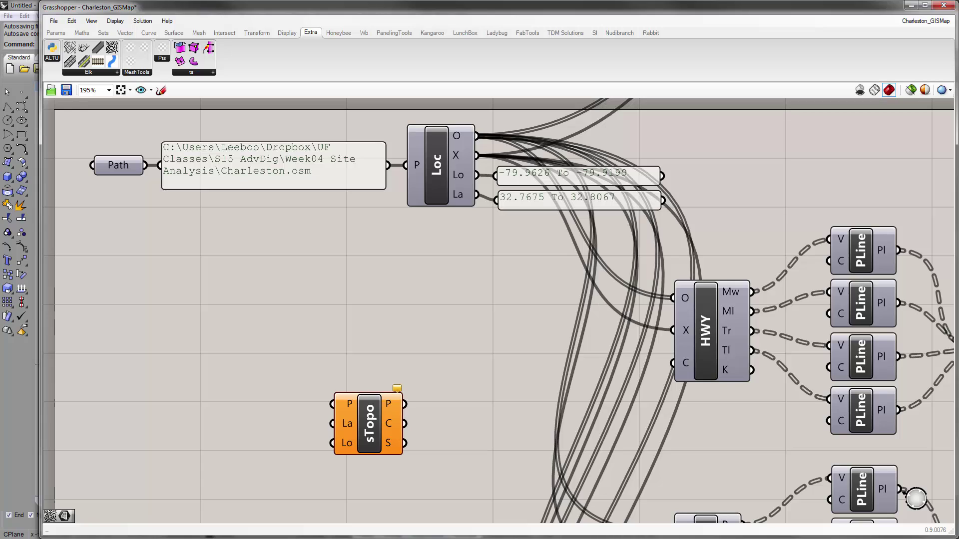
pyautogui.hotkey('alt', 'Tab')
pyautogui.click(144, 6)
pyautogui.click(48, 7)
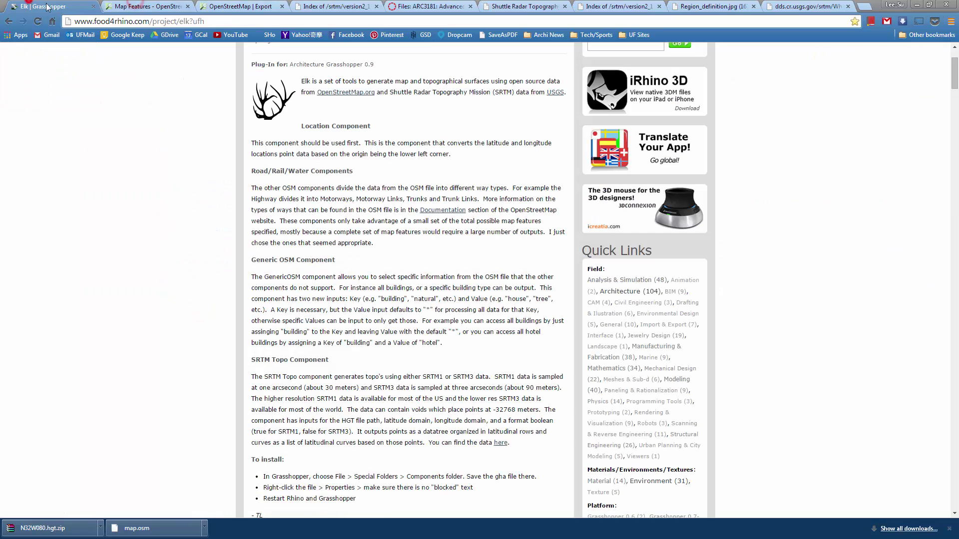
pyautogui.click(239, 6)
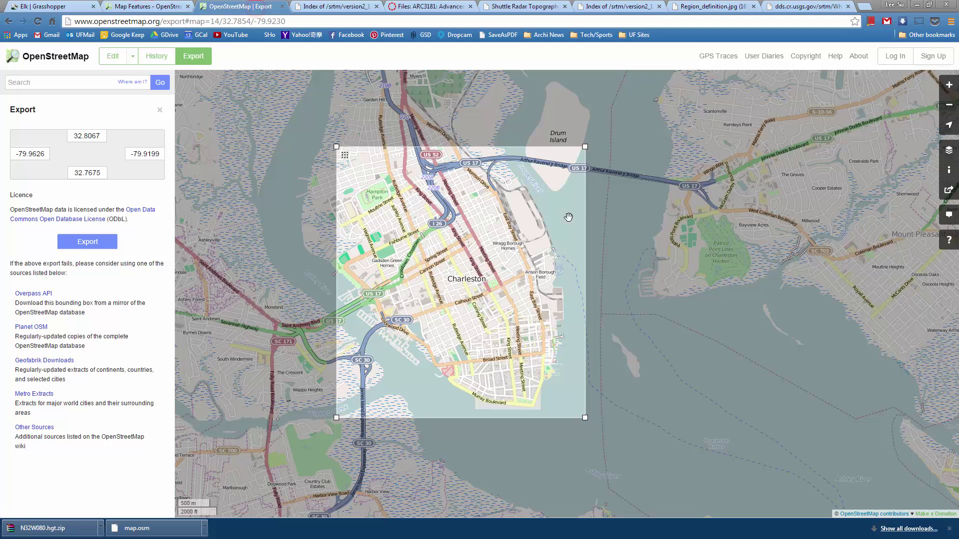
pyautogui.click(916, 5)
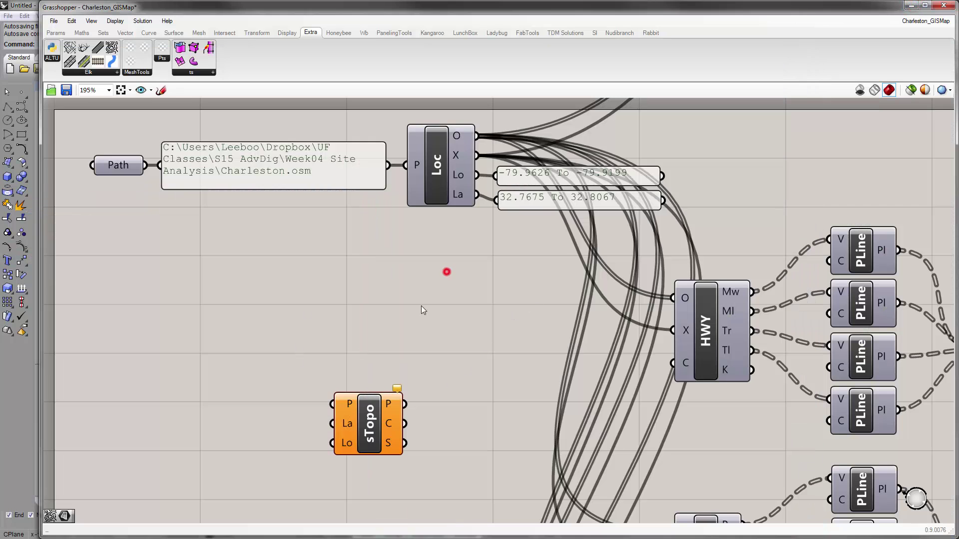
# - Move sTopo right and duplicate the Path parameter together with its file-path panel
pyautogui.scroll(-2, 457, 249)
pyautogui.click(433, 340)
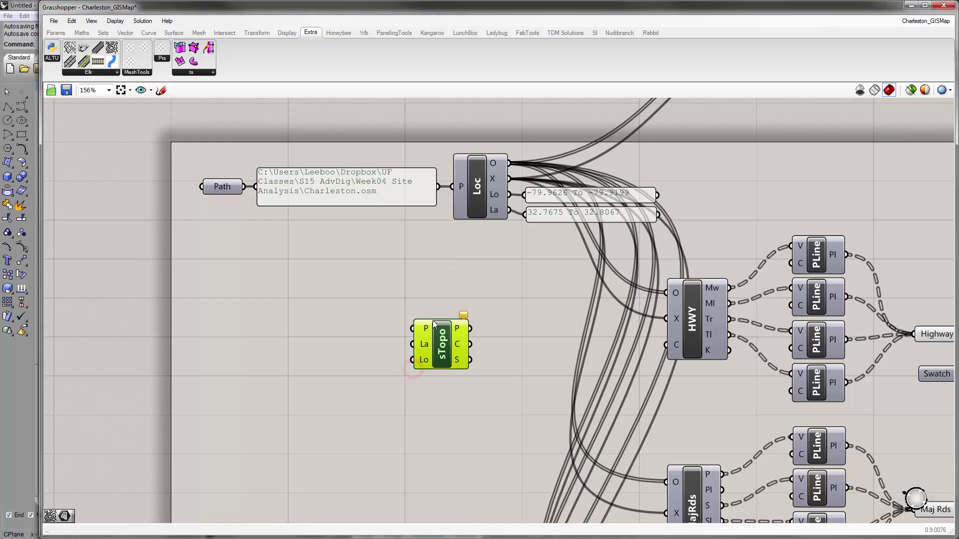
pyautogui.moveTo(432, 325); pyautogui.dragTo(482, 323)
pyautogui.moveTo(382, 262); pyautogui.dragTo(190, 157)
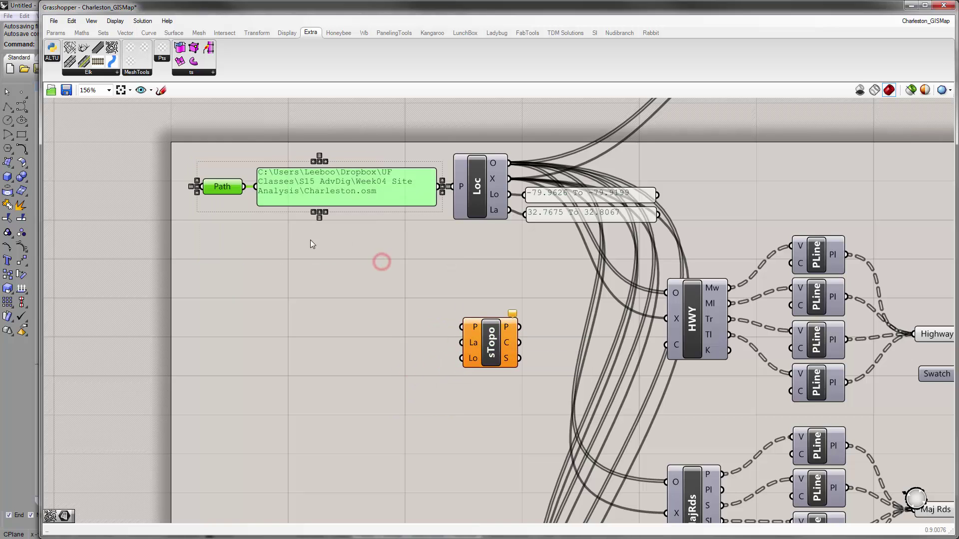
pyautogui.hotkey('ctrl', 'c')
pyautogui.hotkey('ctrl', 'v')
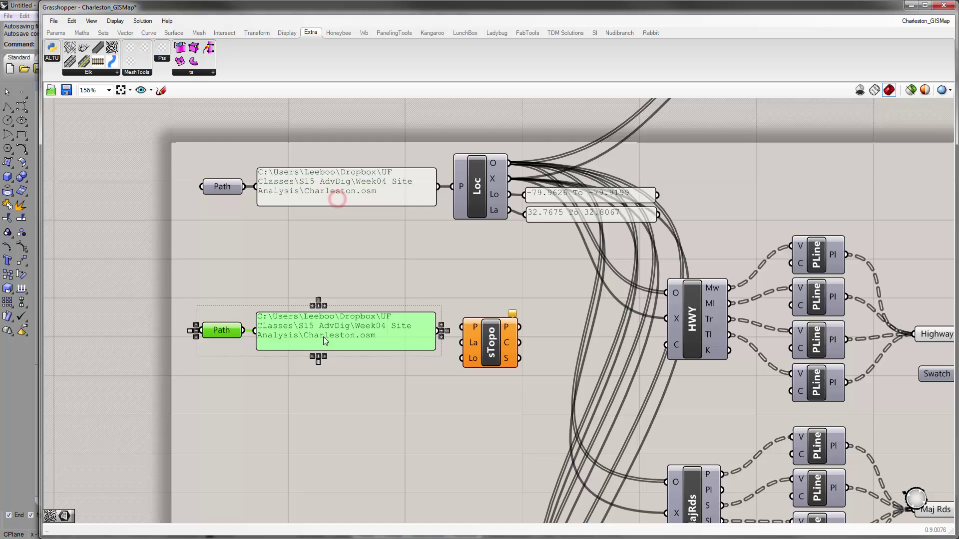
pyautogui.moveTo(351, 359); pyautogui.dragTo(299, 319, button='right')
# - Set the copied Path parameter's single file path to N32W080.hgt
pyautogui.click(256, 313)
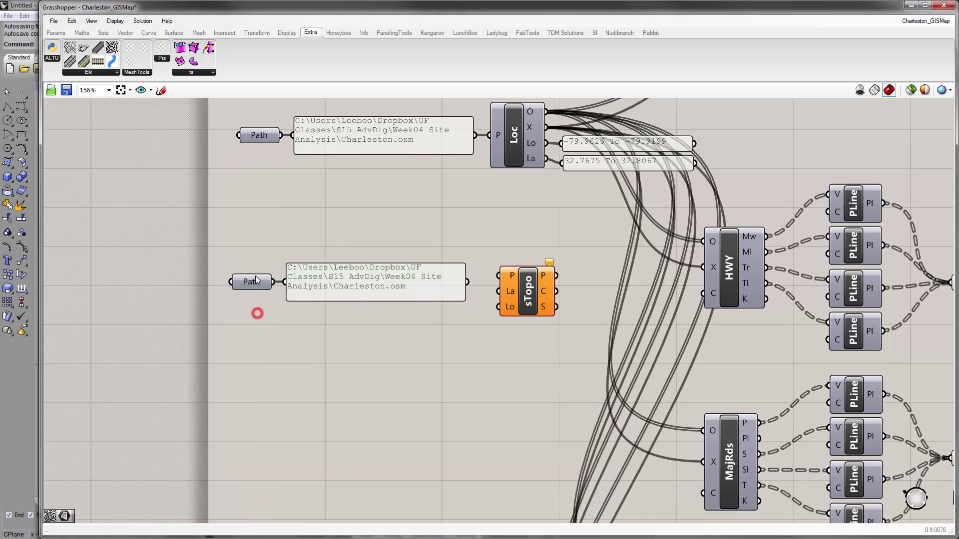
pyautogui.click(254, 281)
pyautogui.rightClick(256, 282)
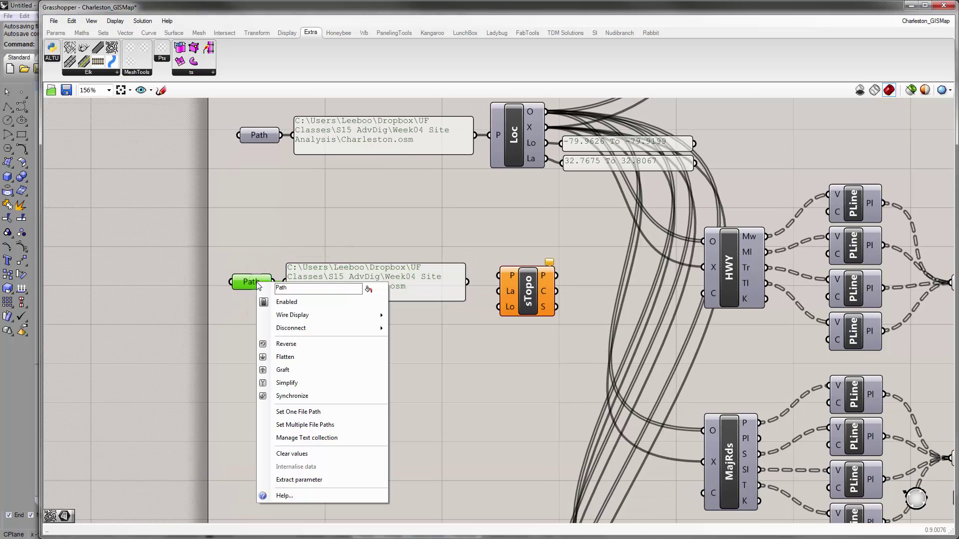
pyautogui.click(286, 411)
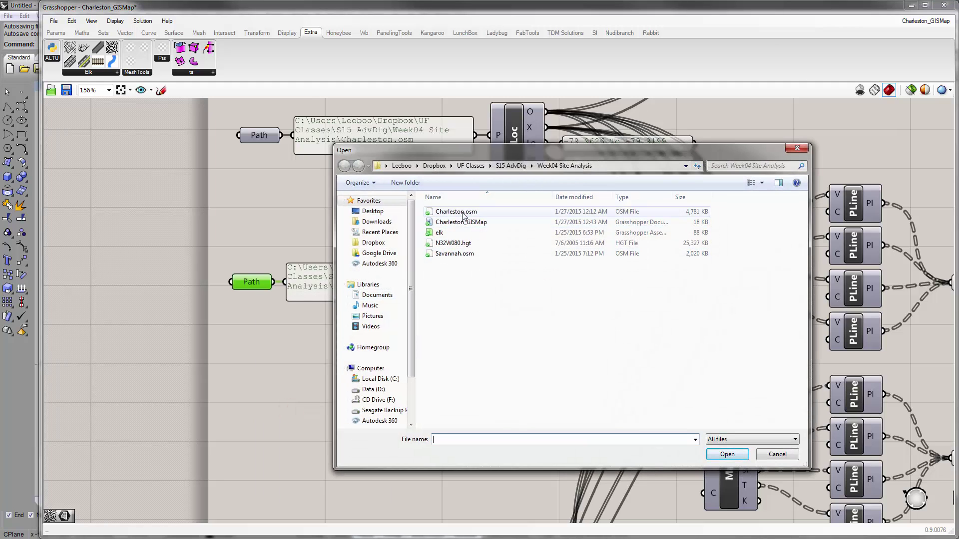
pyautogui.click(463, 212)
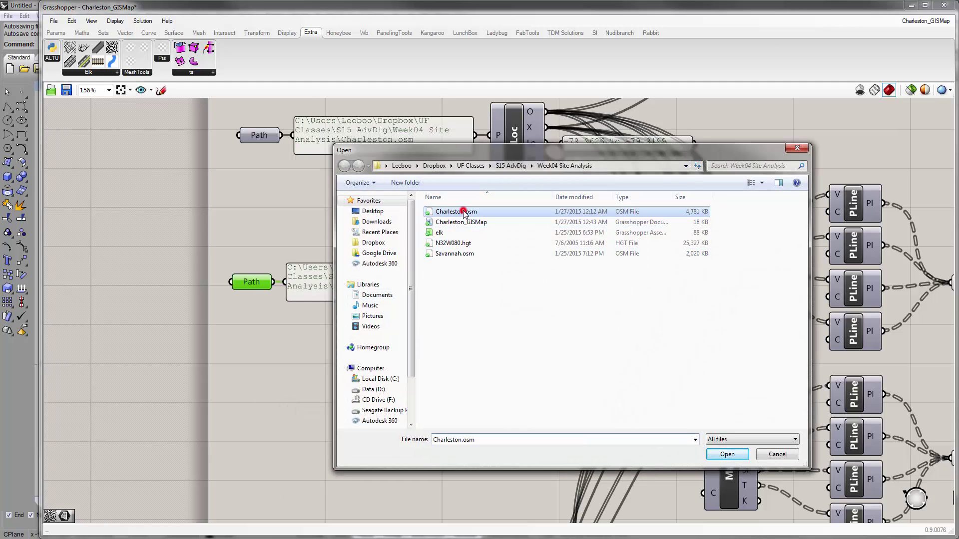
pyautogui.click(465, 247)
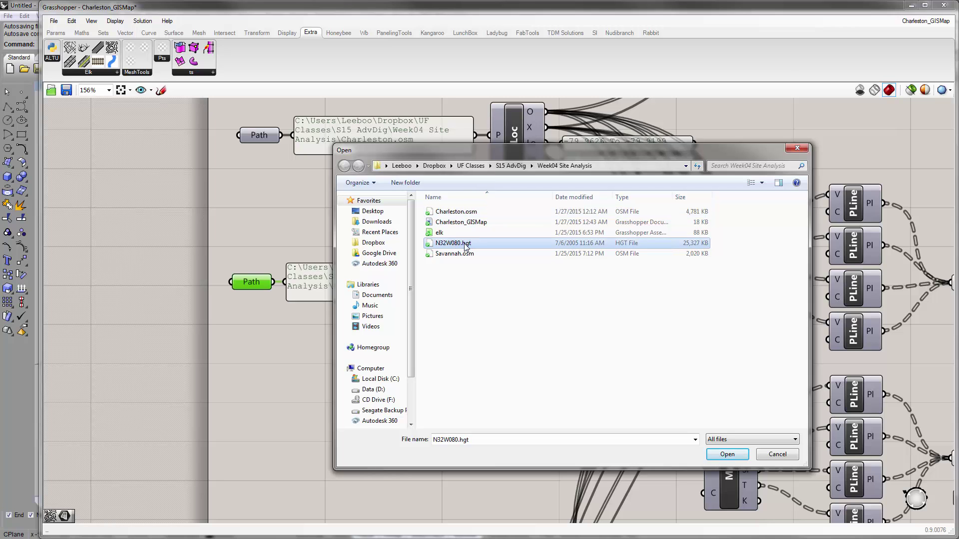
pyautogui.doubleClick(465, 245)
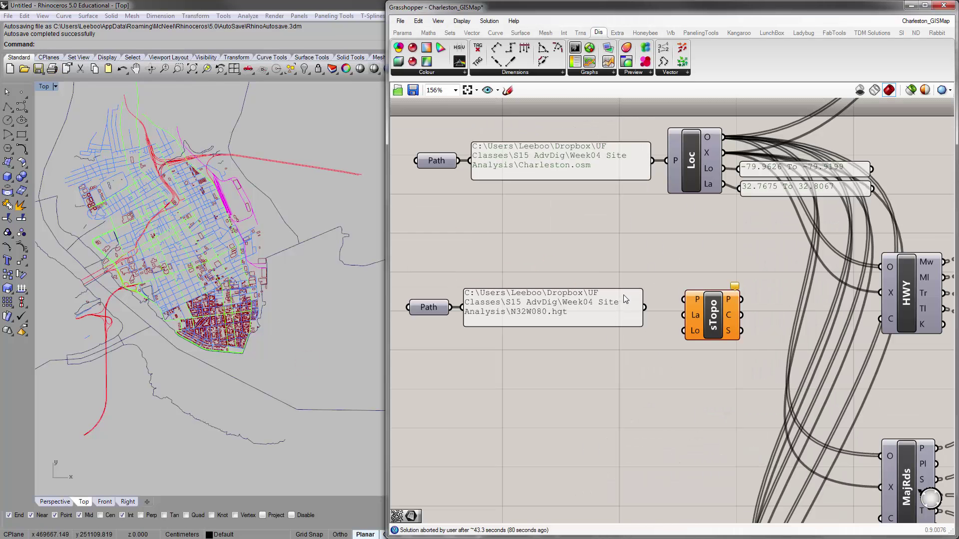
pyautogui.moveTo(715, 318)
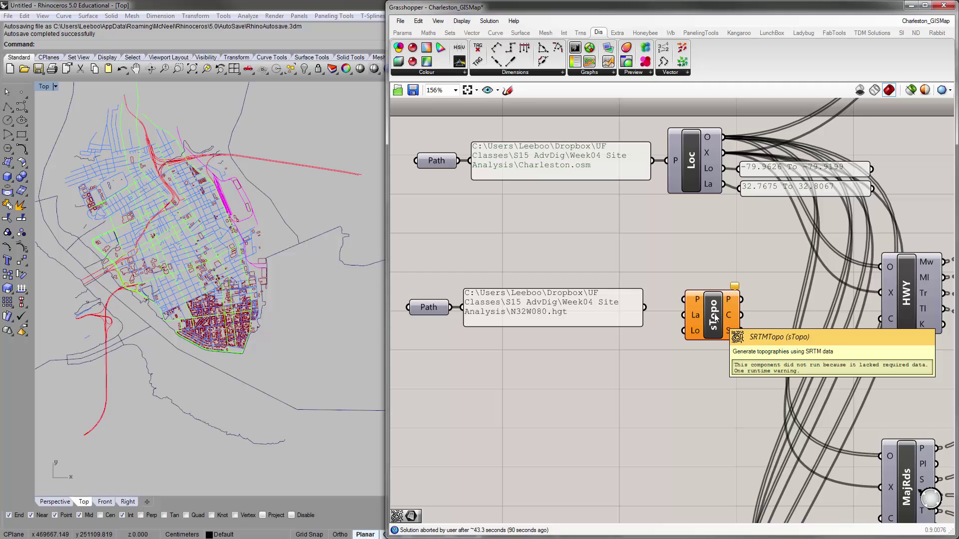
pyautogui.moveTo(715, 317); pyautogui.dragTo(611, 280, button='right')
pyautogui.scroll(3, 610, 280)
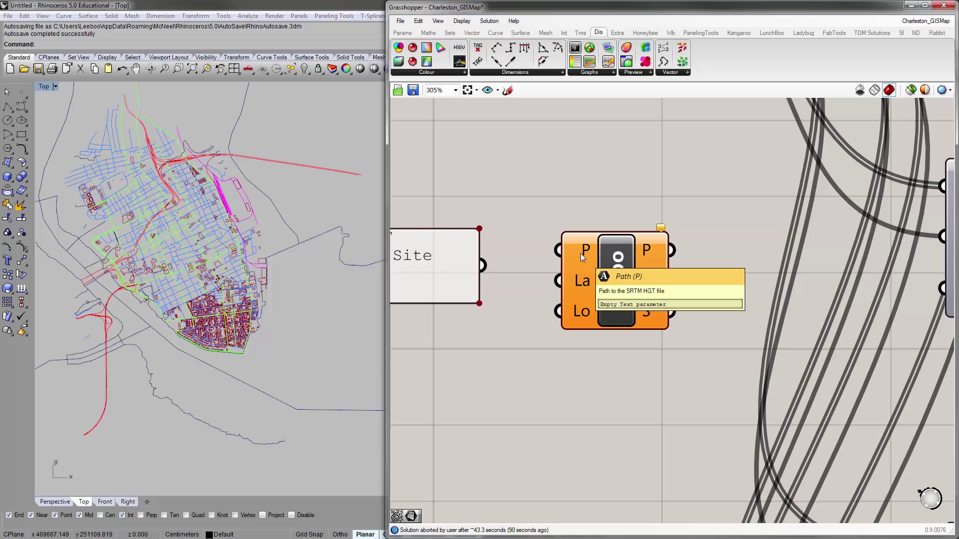
pyautogui.moveTo(572, 280)
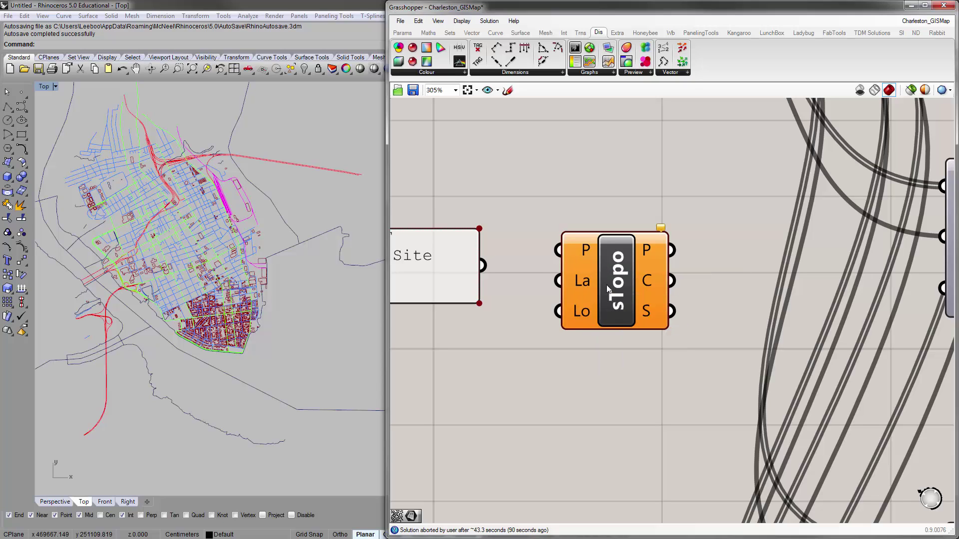
pyautogui.moveTo(607, 286); pyautogui.dragTo(633, 298)
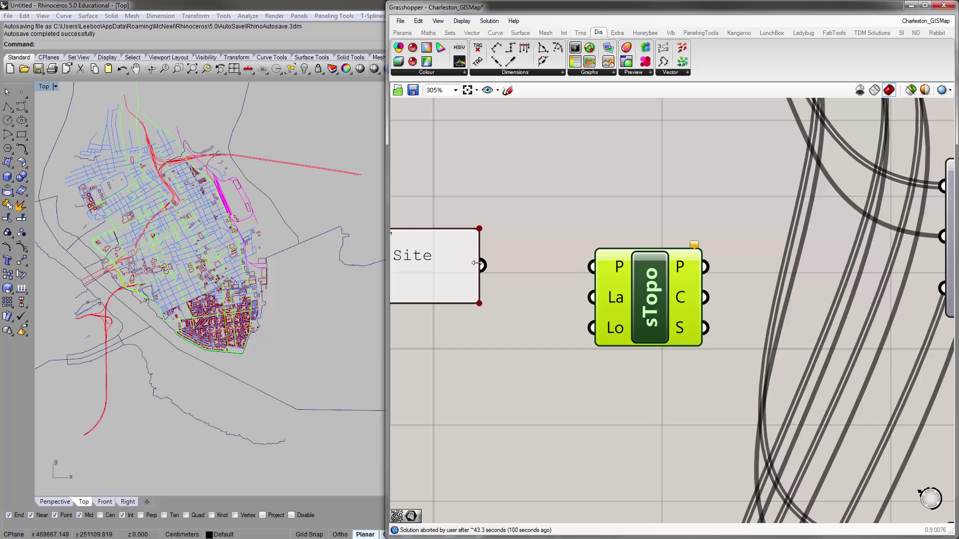
pyautogui.moveTo(521, 256); pyautogui.dragTo(594, 269, button='right')
pyautogui.moveTo(676, 313)
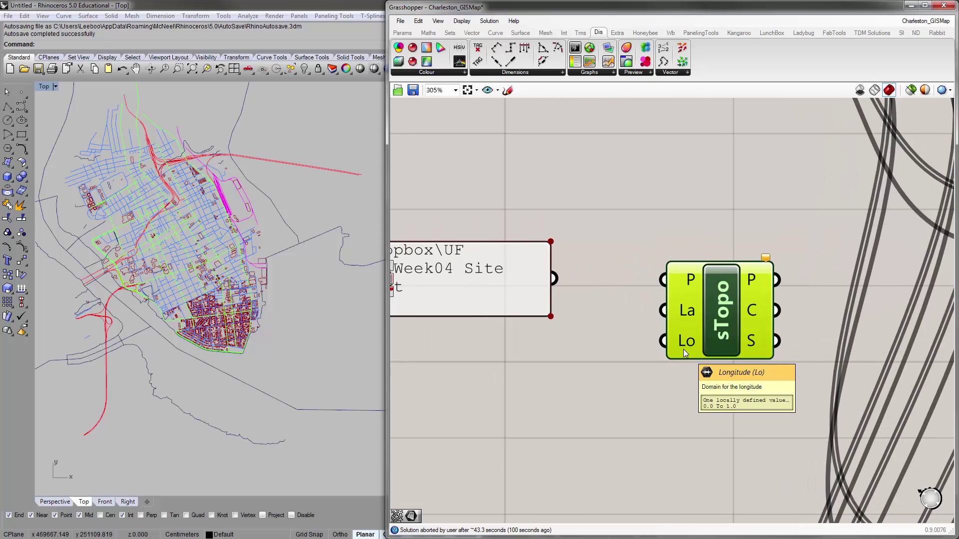
pyautogui.moveTo(564, 259); pyautogui.dragTo(622, 264, button='right')
pyautogui.scroll(-3, 649, 275)
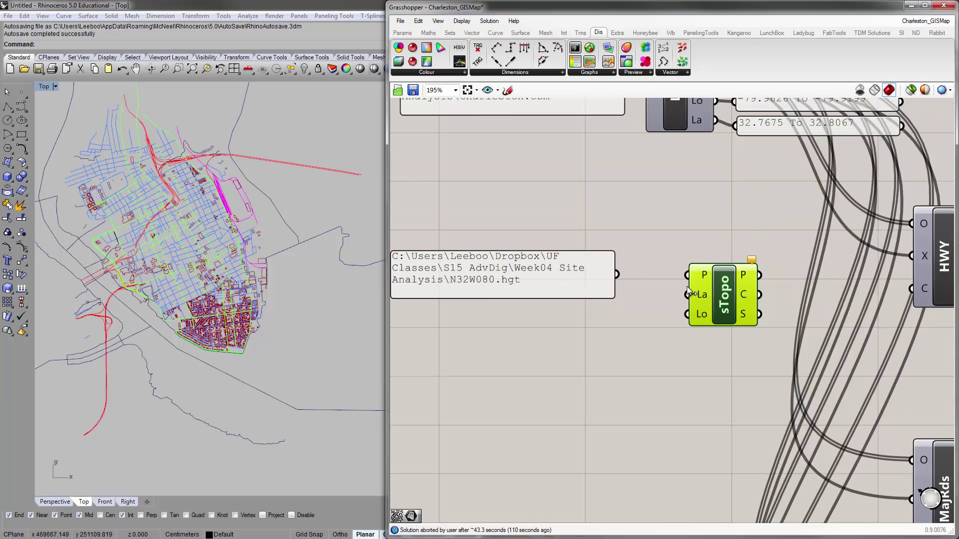
pyautogui.moveTo(687, 286); pyautogui.dragTo(660, 273, button='right')
pyautogui.scroll(-2, 640, 320)
pyautogui.scroll(2, 641, 292)
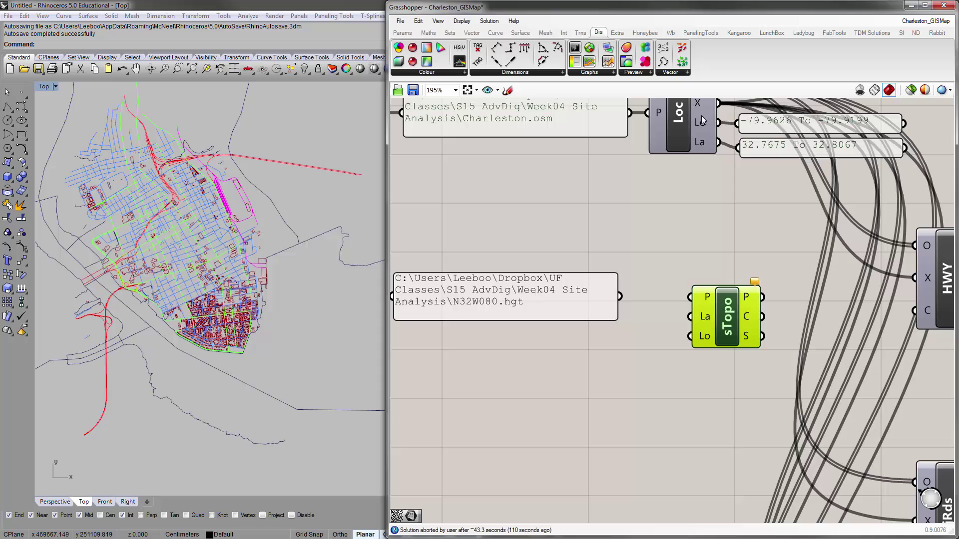
pyautogui.moveTo(679, 200); pyautogui.dragTo(623, 262, button='right')
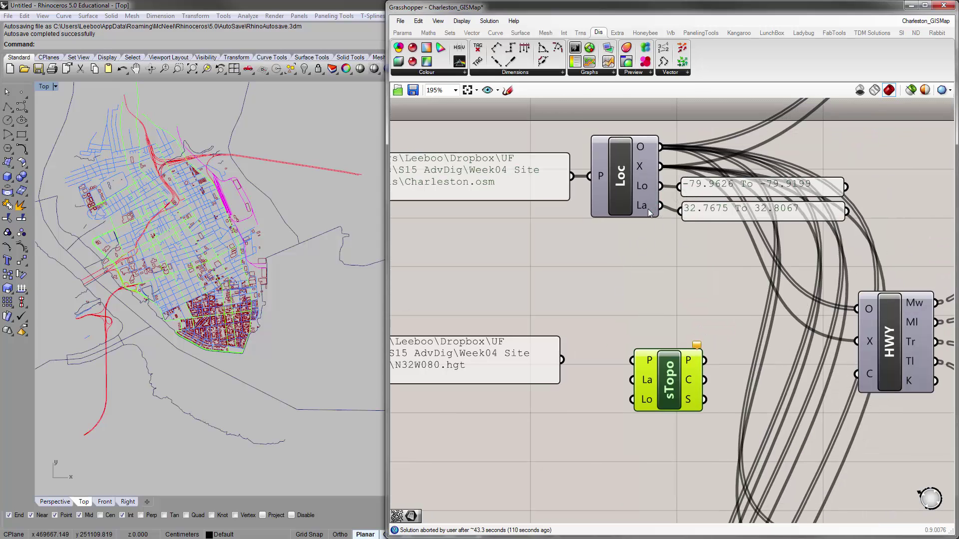
# - Position sTopo below Loc and wire Loc's La and Lo outputs into sTopo's La and Lo inputs
pyautogui.click(615, 190)
pyautogui.click(630, 266)
pyautogui.moveTo(630, 266); pyautogui.dragTo(625, 246, button='right')
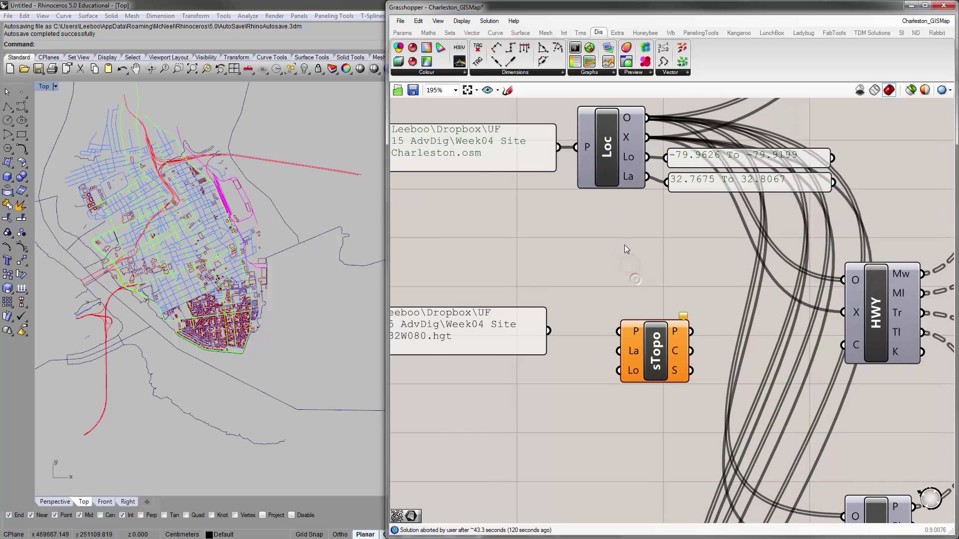
pyautogui.moveTo(643, 362); pyautogui.dragTo(690, 174)
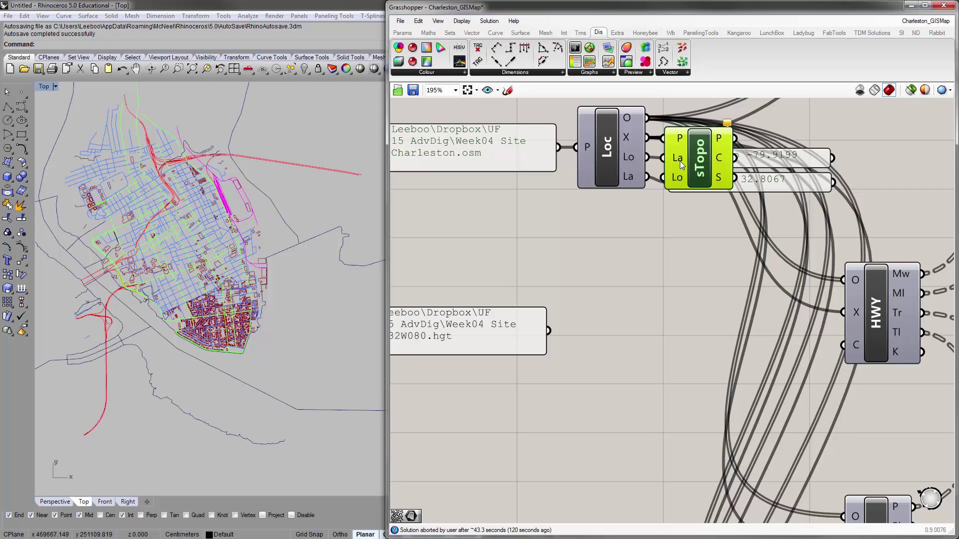
pyautogui.moveTo(680, 165); pyautogui.dragTo(695, 262)
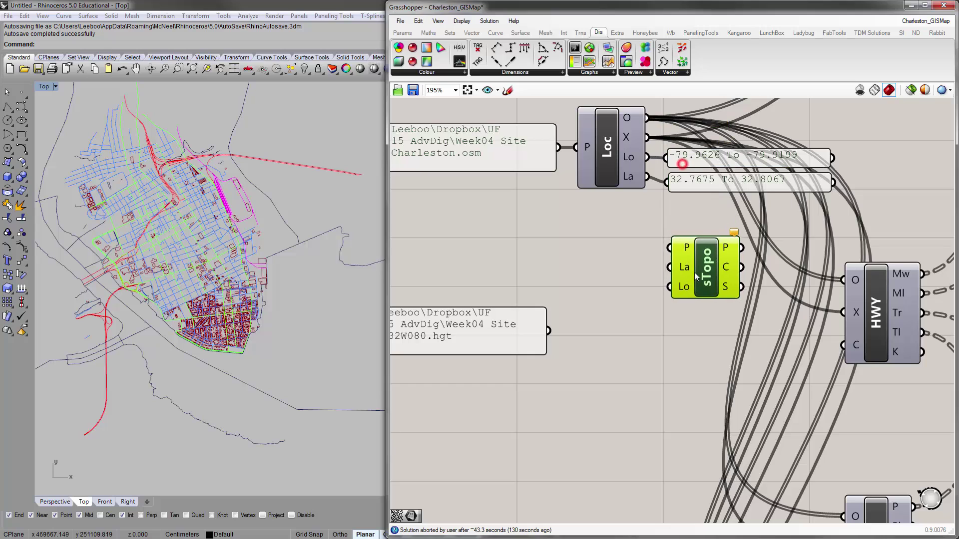
pyautogui.moveTo(647, 177)
pyautogui.mouseDown()
pyautogui.moveTo(648, 256)
pyautogui.moveTo(676, 263)
pyautogui.mouseUp()
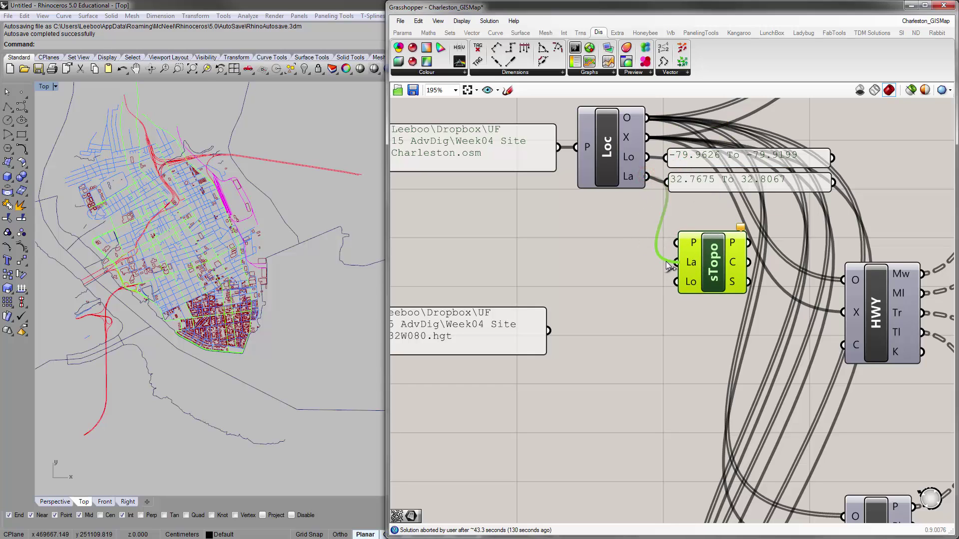
pyautogui.moveTo(647, 158)
pyautogui.mouseDown()
pyautogui.moveTo(638, 222)
pyautogui.moveTo(649, 280)
pyautogui.moveTo(676, 281)
pyautogui.moveTo(630, 300)
pyautogui.moveTo(627, 355)
pyautogui.moveTo(652, 356)
pyautogui.mouseUp()
pyautogui.moveTo(534, 275); pyautogui.dragTo(647, 247, button='right')
# - Connect the N32W080.hgt path to sTopo's P input and enlarge the Rhino viewport
pyautogui.click(676, 242)
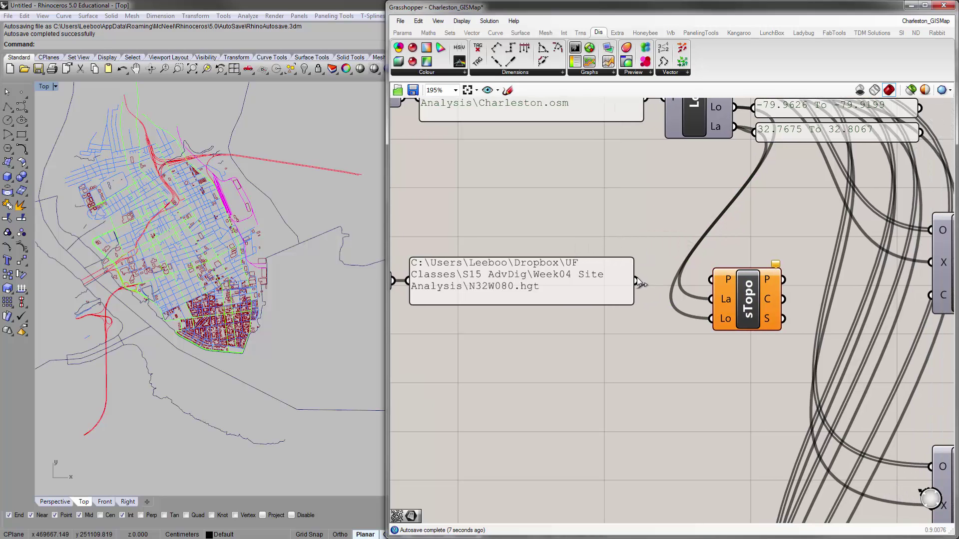
pyautogui.moveTo(636, 280); pyautogui.dragTo(711, 279)
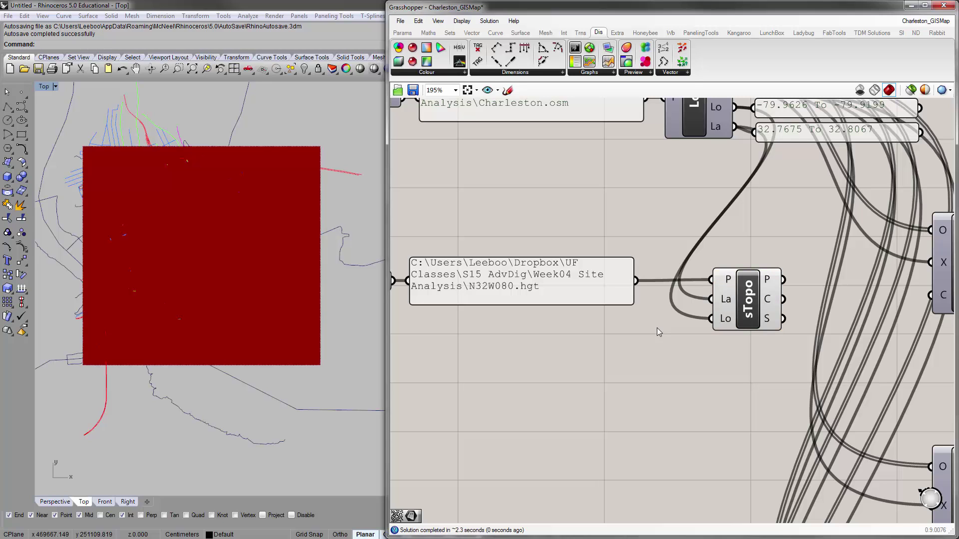
pyautogui.scroll(5, 220, 263)
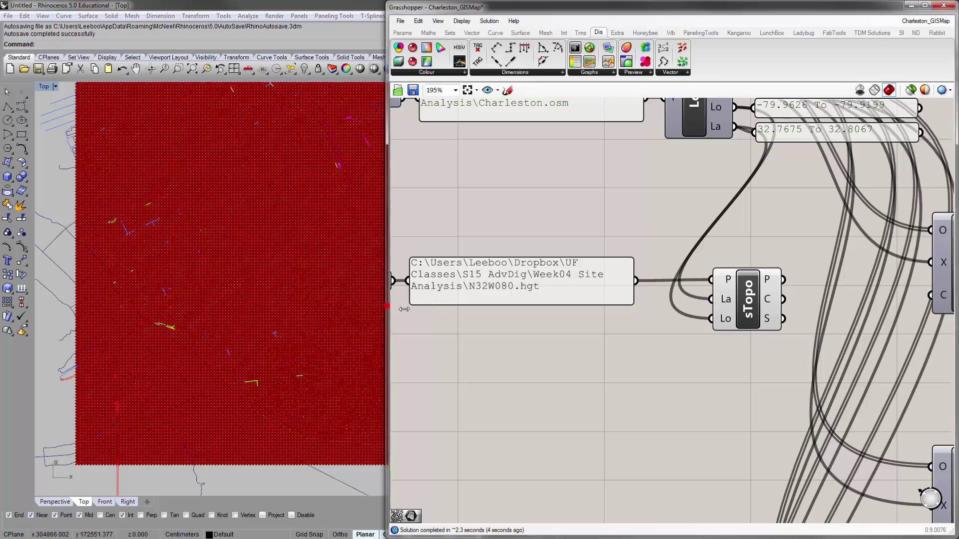
pyautogui.moveTo(388, 308); pyautogui.dragTo(598, 299)
pyautogui.scroll(6, 178, 347)
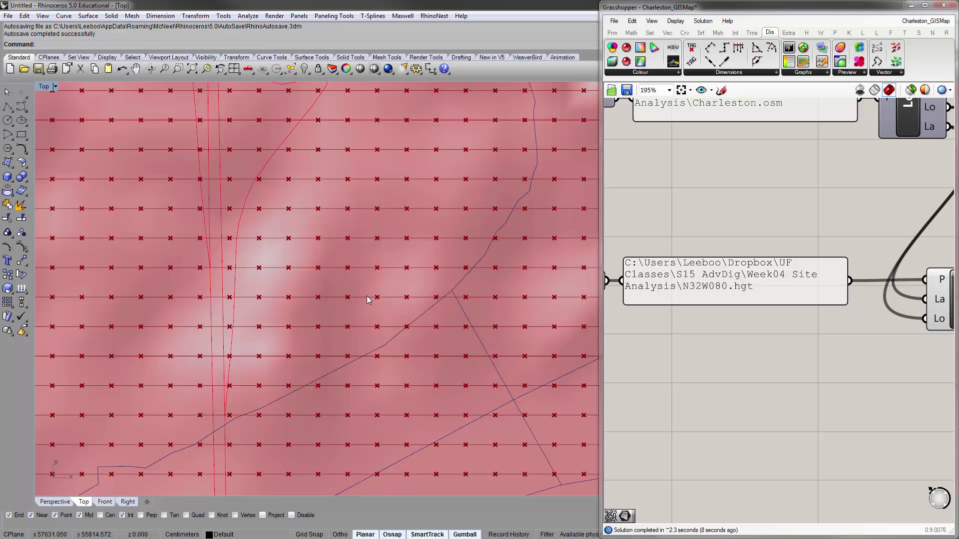
pyautogui.scroll(-3, 190, 290)
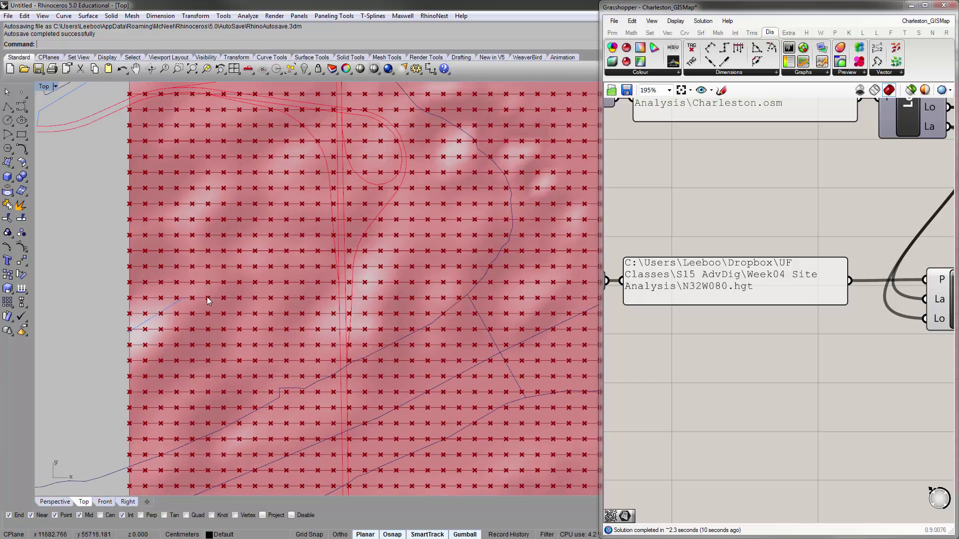
# - Pan and zoom the Top viewport to inspect the terrain point grid under Charleston's streets
pyautogui.moveTo(491, 295); pyautogui.dragTo(310, 370, button='right')
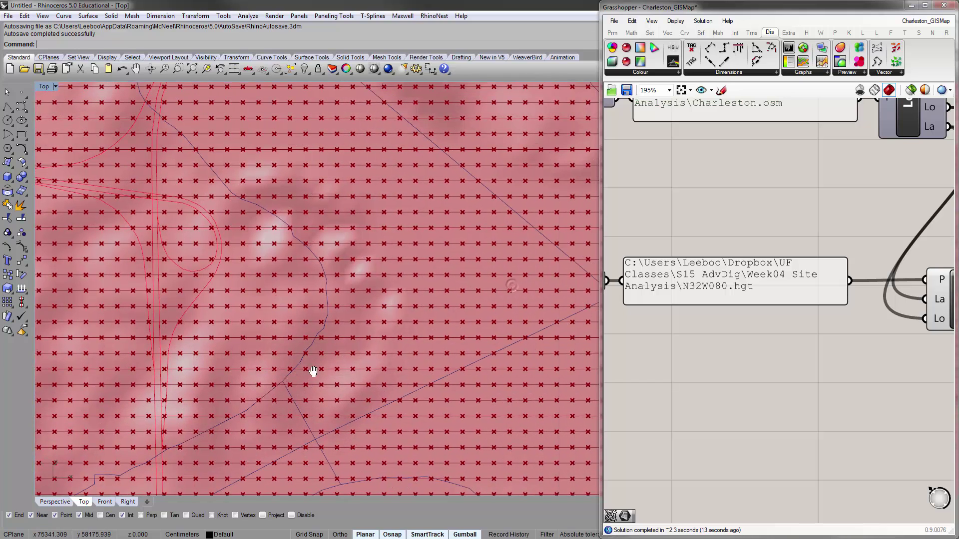
pyautogui.moveTo(346, 267); pyautogui.dragTo(306, 350, button='right')
pyautogui.scroll(-3, 314, 345)
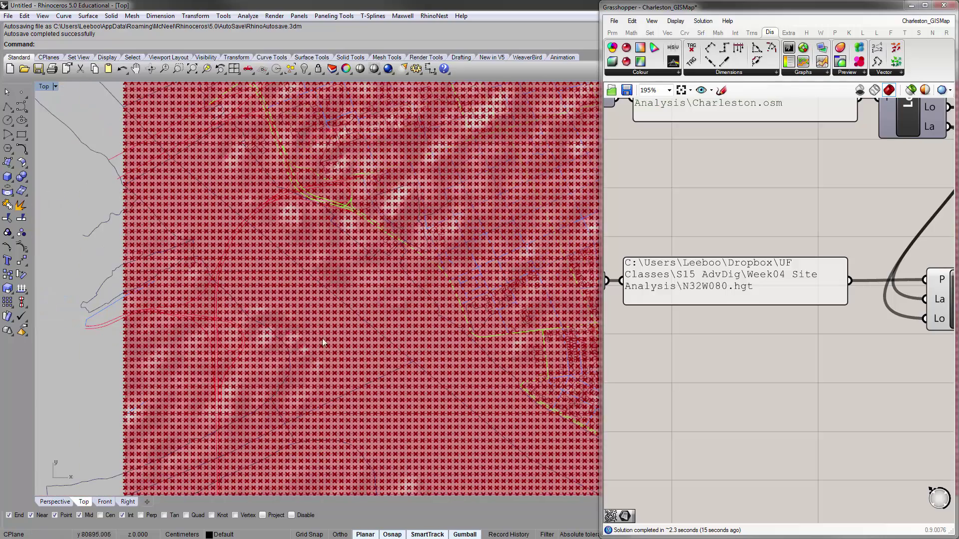
pyautogui.scroll(6, 299, 311)
pyautogui.scroll(-5, 300, 315)
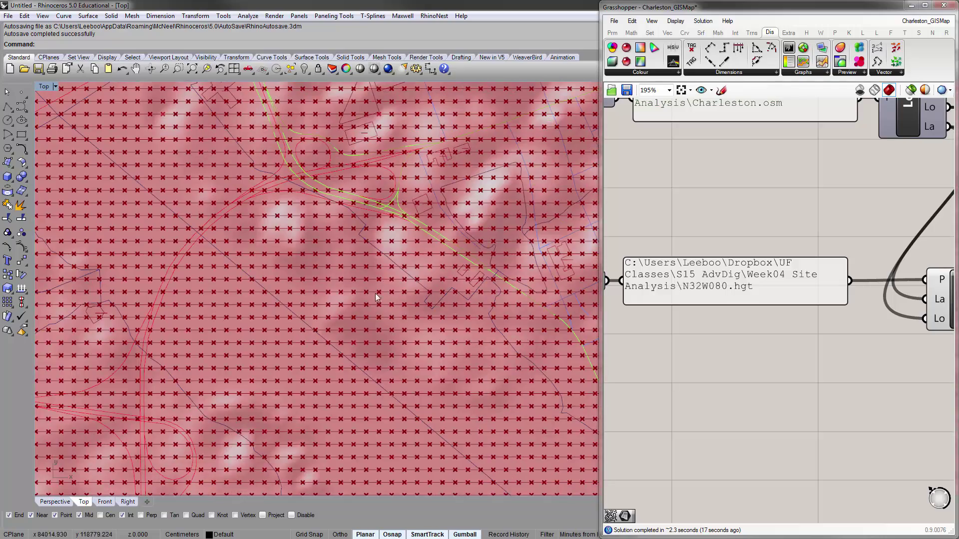
pyautogui.scroll(-3, 320, 292)
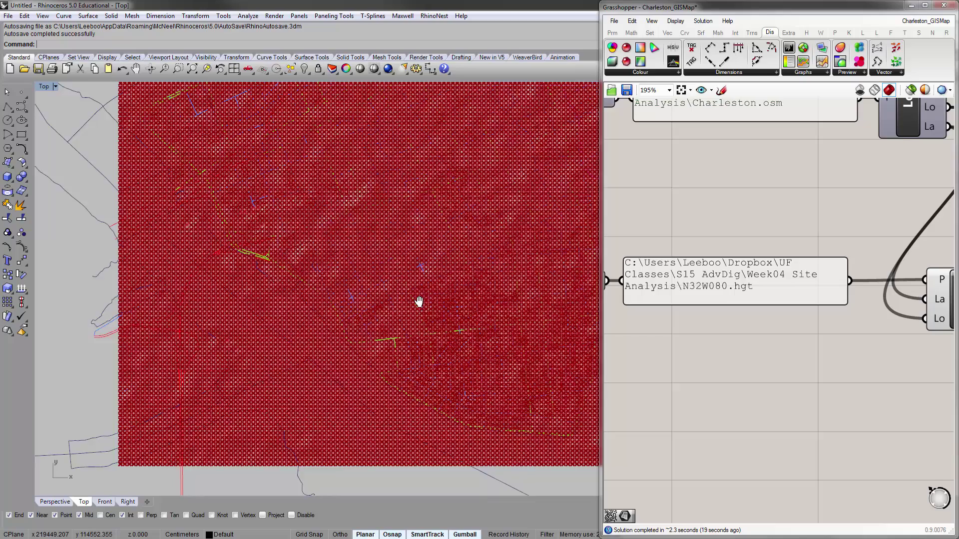
pyautogui.scroll(7, 342, 336)
pyautogui.scroll(3, 424, 322)
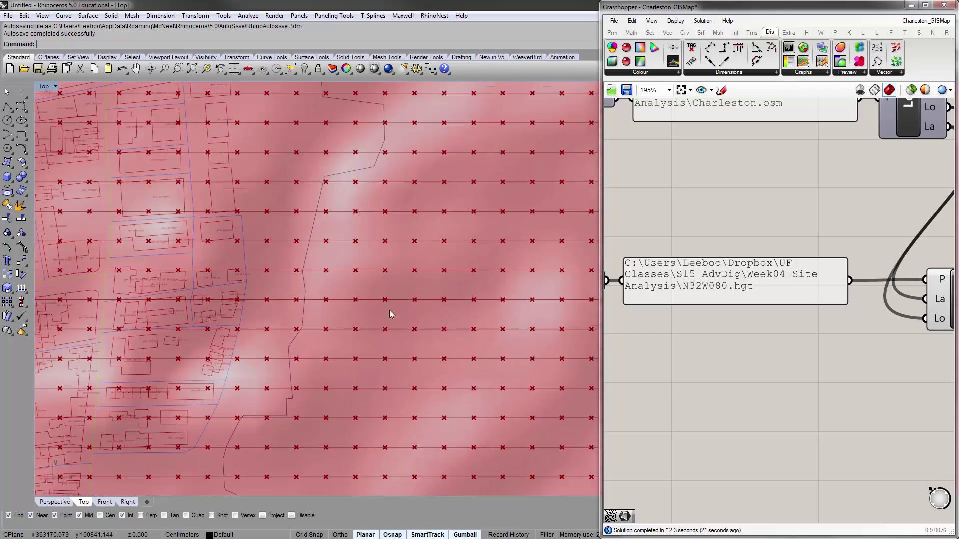
pyautogui.scroll(-2, 426, 308)
pyautogui.scroll(-3, 725, 309)
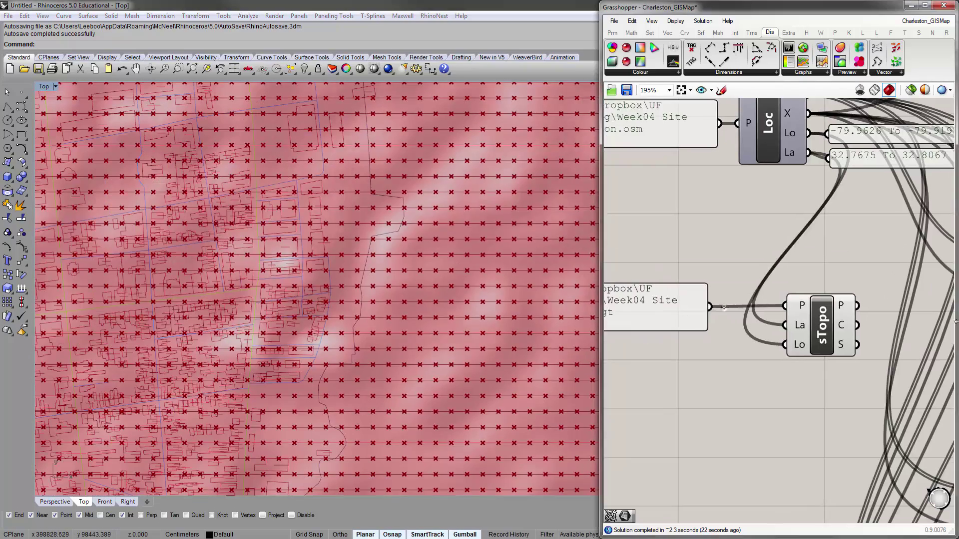
# - Read sTopo's P, C and S outputs (21,280 points, 140 curves) and highlight its terrain preview
pyautogui.scroll(6, 722, 294)
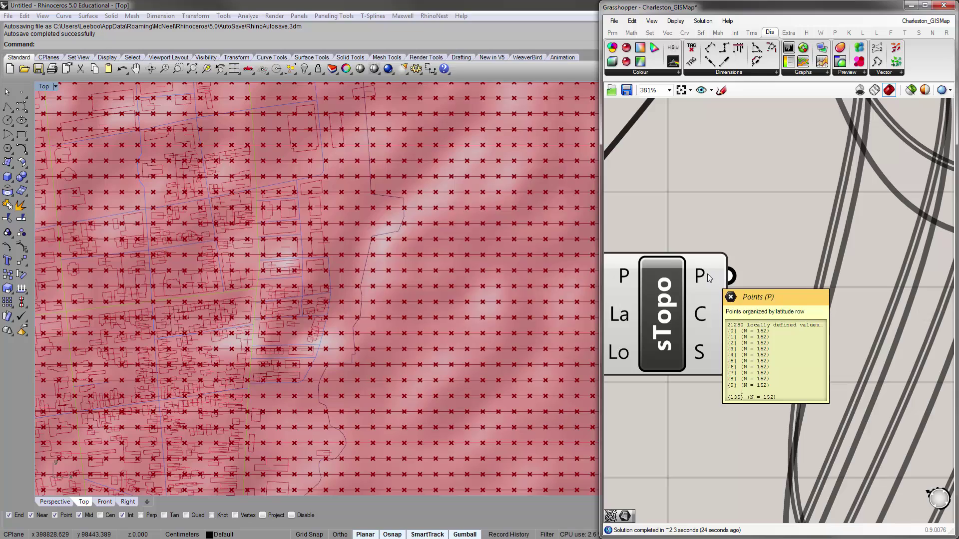
pyautogui.moveTo(705, 315)
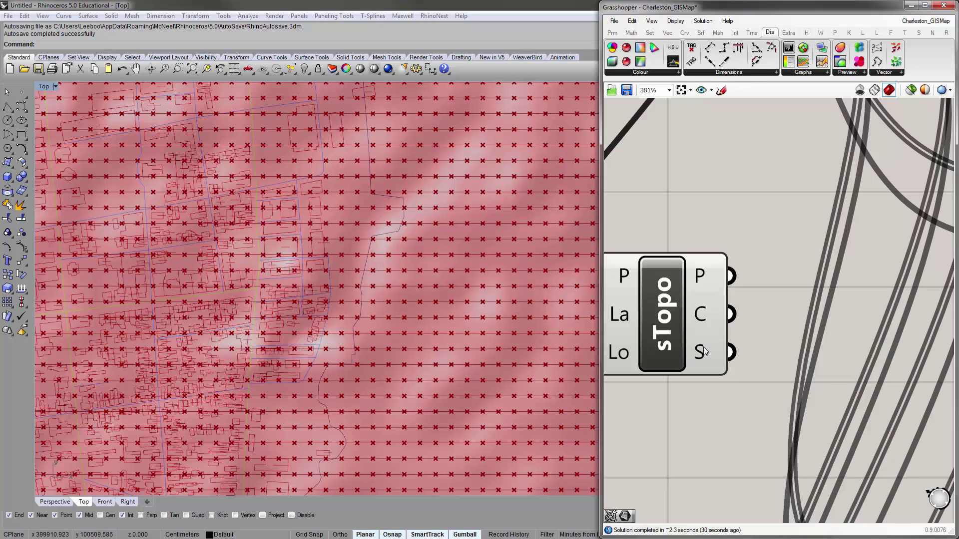
pyautogui.moveTo(704, 351)
pyautogui.scroll(-4, 679, 278)
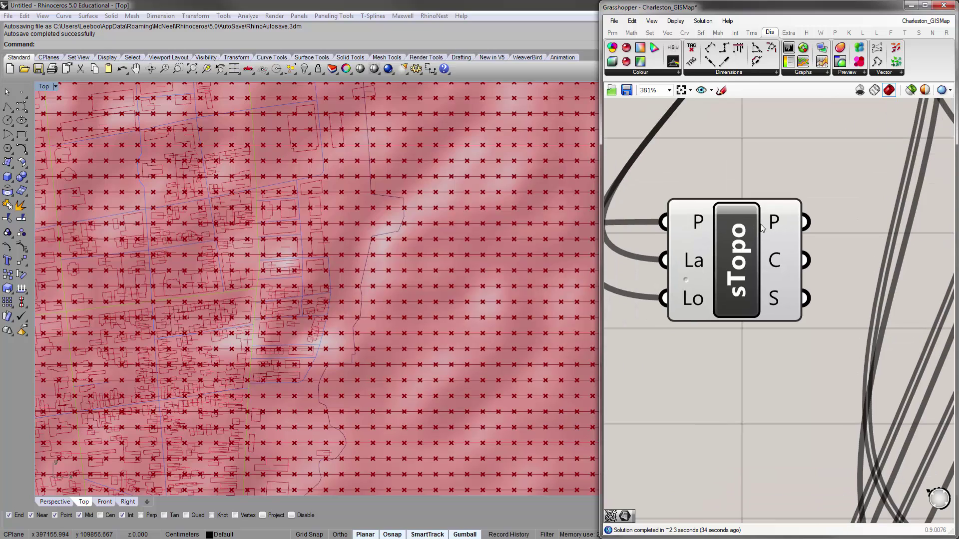
pyautogui.click(709, 245)
pyautogui.moveTo(709, 244); pyautogui.dragTo(732, 249, button='right')
# - Place a Surface parameter from Params > Geometry beside sTopo and wire sTopo's S output into it
pyautogui.click(670, 135)
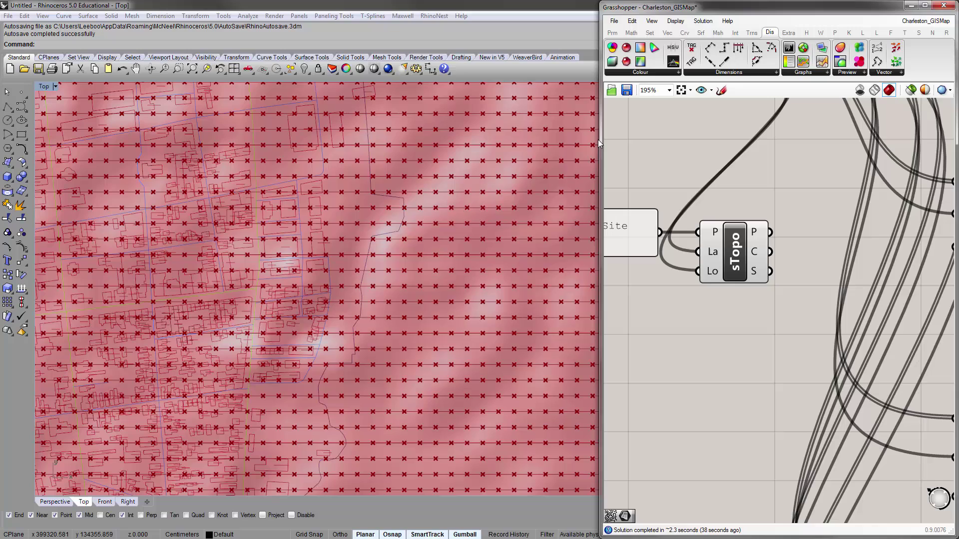
pyautogui.moveTo(599, 140); pyautogui.dragTo(96, 138)
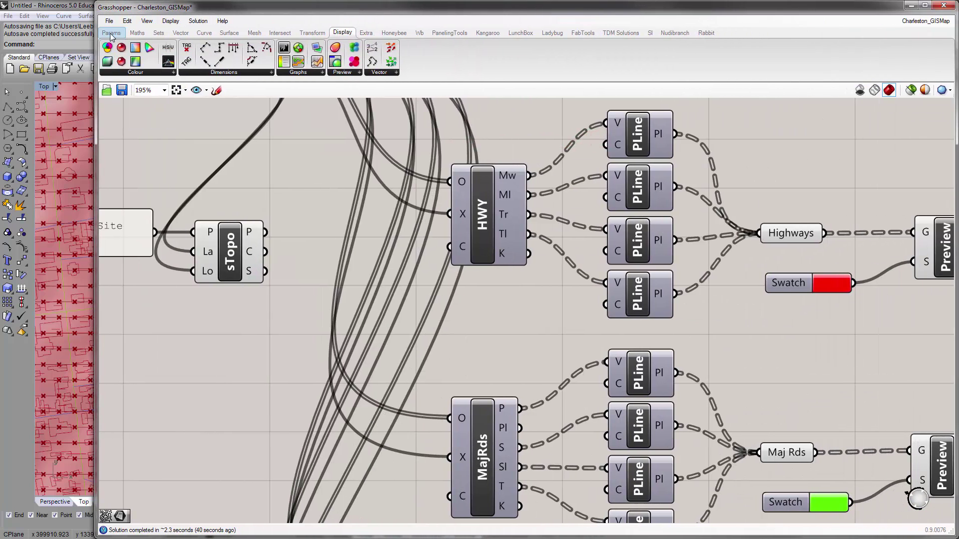
pyautogui.click(111, 32)
pyautogui.click(166, 74)
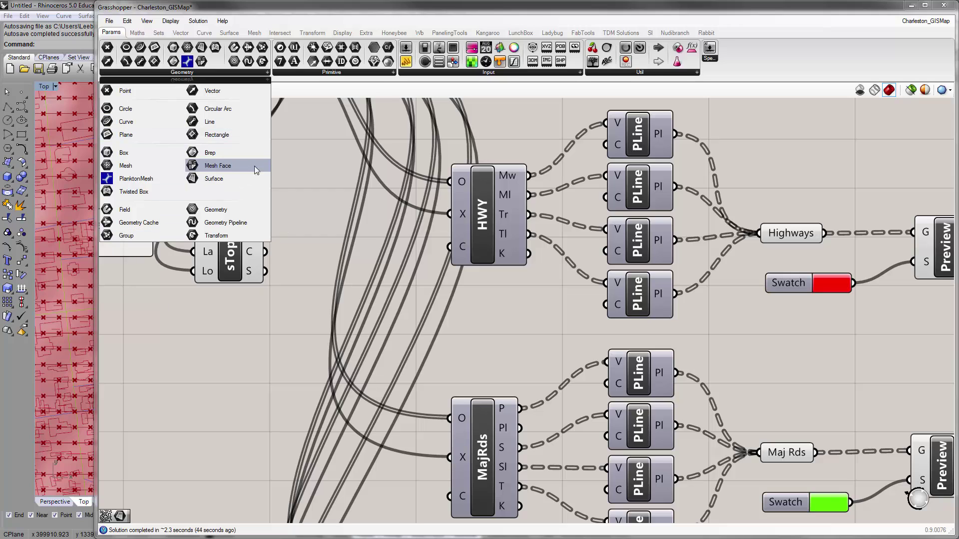
pyautogui.moveTo(223, 178); pyautogui.dragTo(304, 276)
pyautogui.click(293, 287)
# - Turn off sTopo's own preview so Rhino shows only the shaded terrain surface
pyautogui.click(240, 253)
pyautogui.rightClick(227, 238)
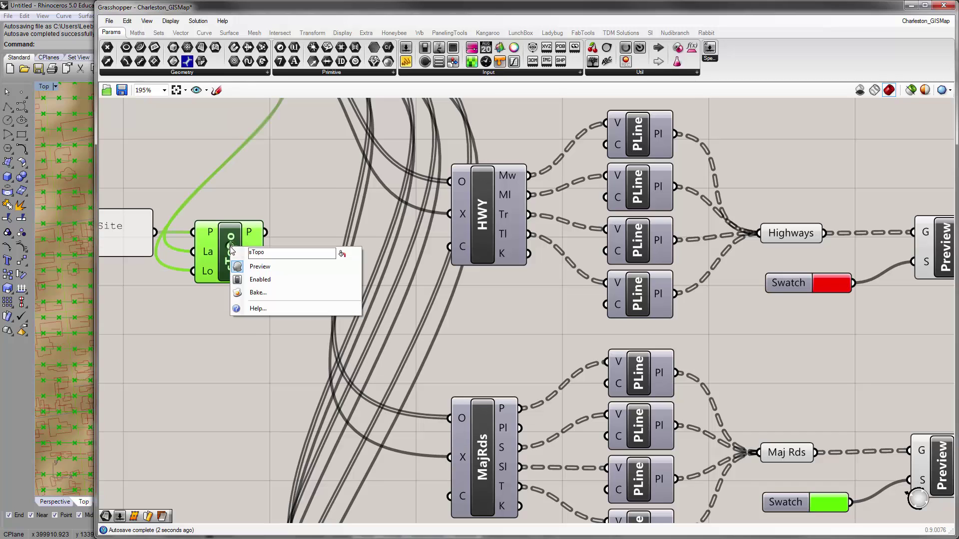
pyautogui.rightClick(231, 248)
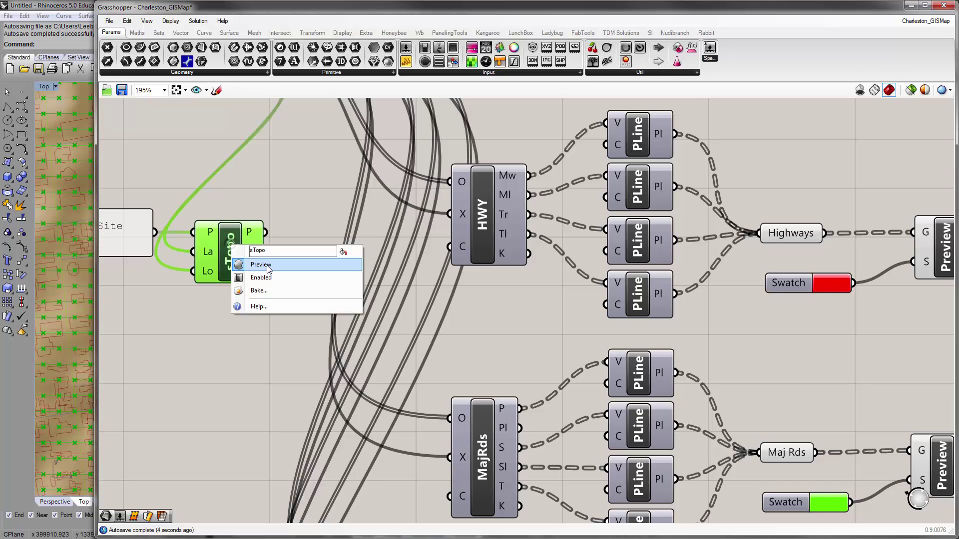
pyautogui.click(257, 265)
pyautogui.moveTo(98, 281); pyautogui.dragTo(622, 288)
# - Centre the whole terrain surface in the Rhino view and adjust the Grasshopper window width
pyautogui.scroll(2, 295, 296)
pyautogui.scroll(1, 413, 314)
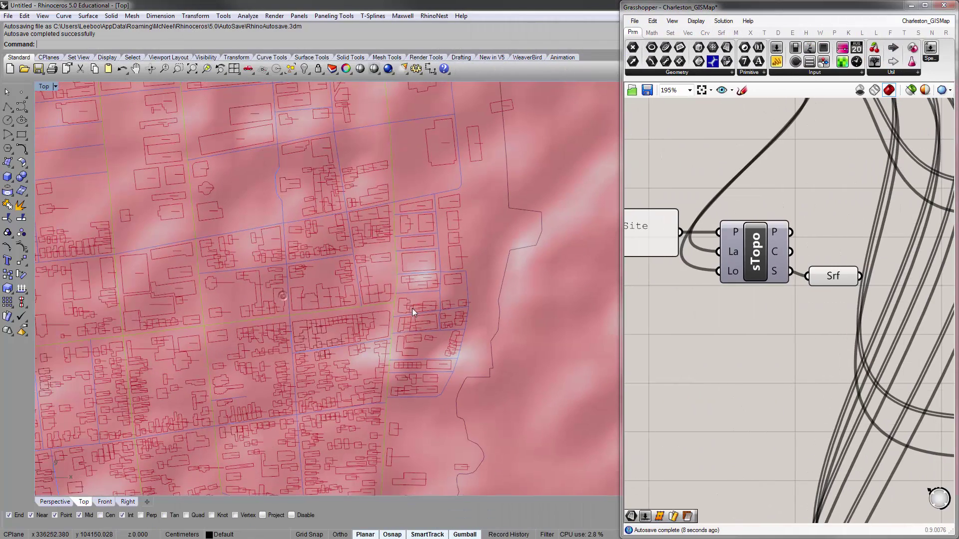
pyautogui.scroll(1, 385, 270)
pyautogui.scroll(-8, 378, 268)
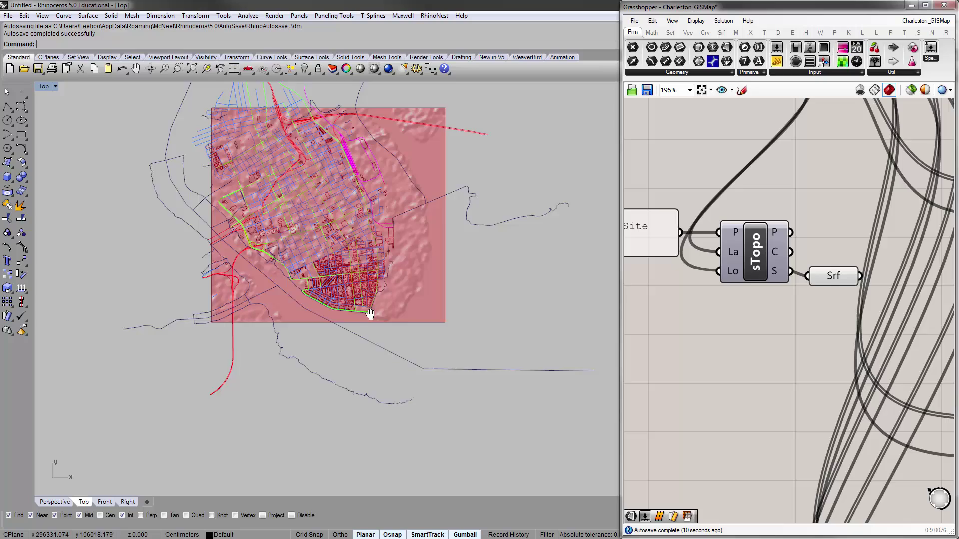
pyautogui.scroll(2, 367, 315)
pyautogui.moveTo(364, 320); pyautogui.dragTo(367, 351, button='right')
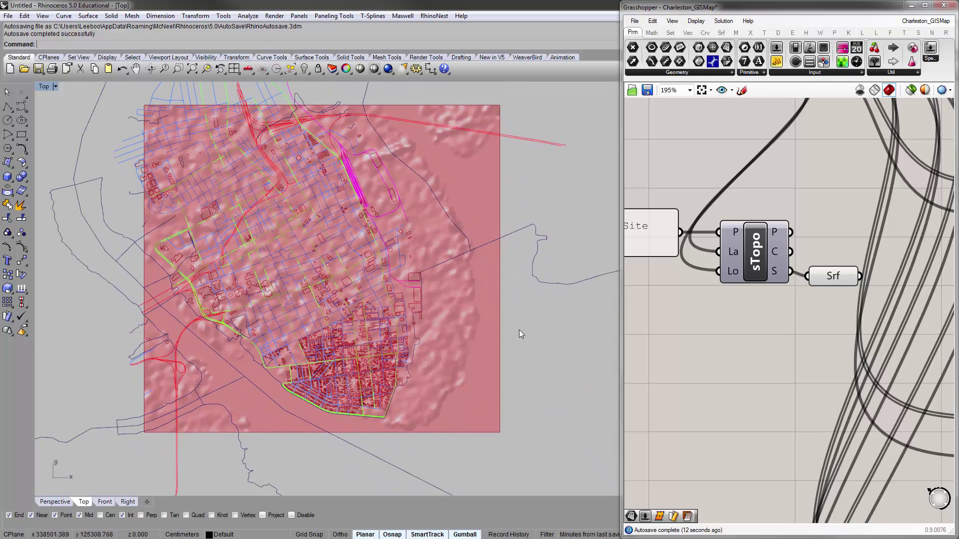
pyautogui.moveTo(619, 323); pyautogui.dragTo(489, 324)
pyautogui.scroll(-5, 636, 349)
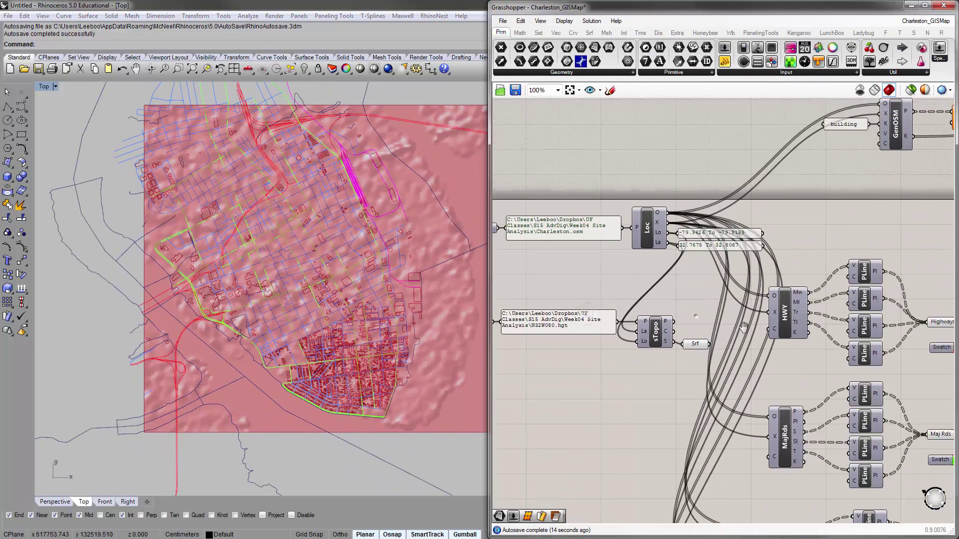
pyautogui.moveTo(590, 225); pyautogui.dragTo(597, 220, button='right')
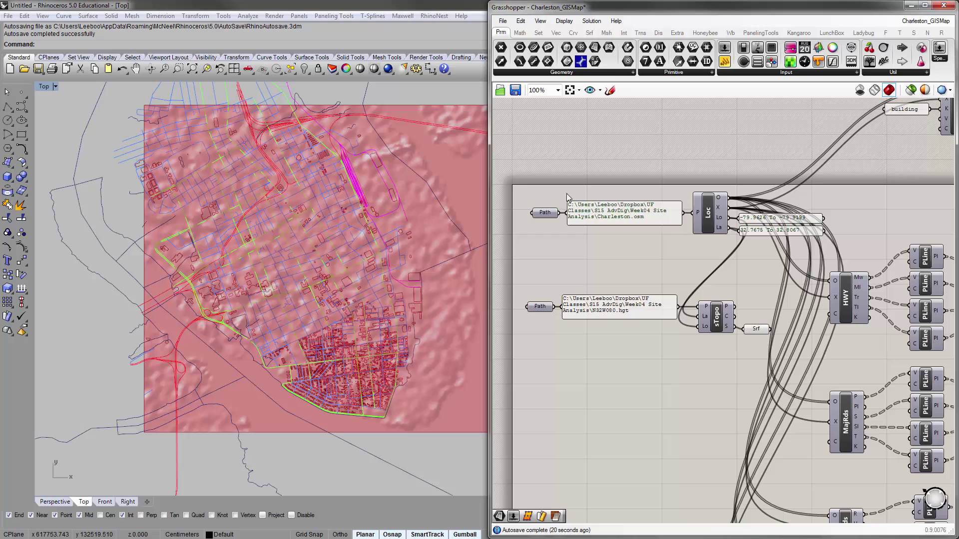
pyautogui.moveTo(490, 265); pyautogui.dragTo(545, 265)
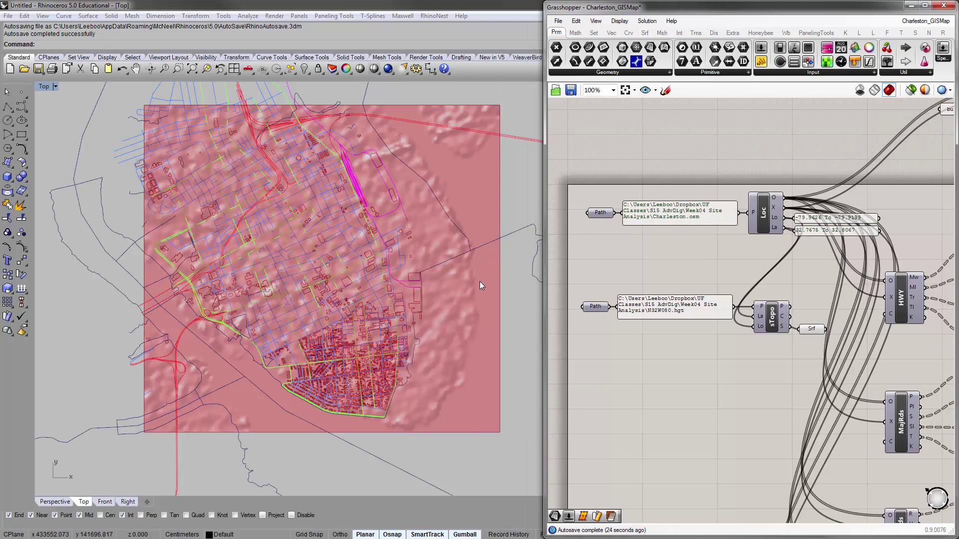
# - Recentre the terrain map in the Top viewport and shrink Grasshopper to give Rhino more room
pyautogui.moveTo(352, 219); pyautogui.dragTo(334, 229, button='right')
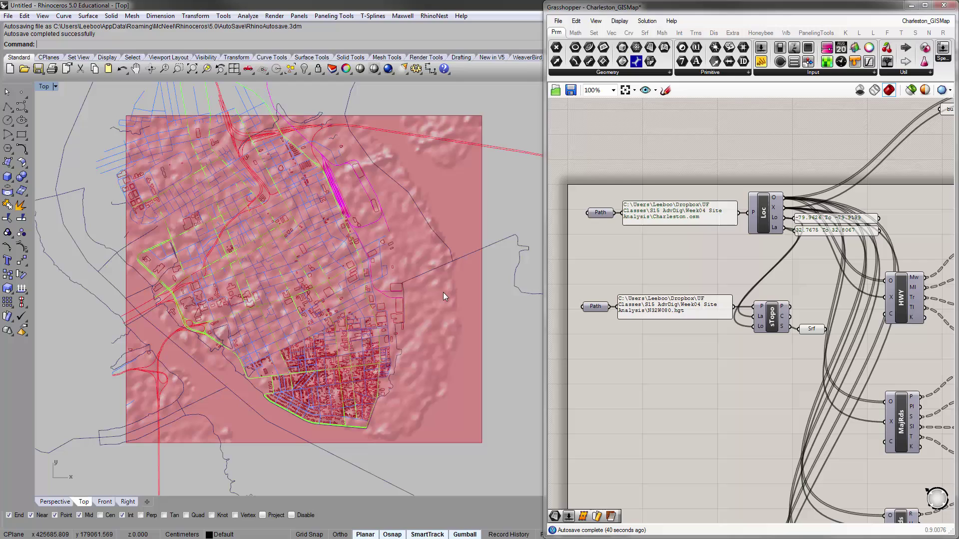
pyautogui.moveTo(439, 287); pyautogui.dragTo(422, 286, button='right')
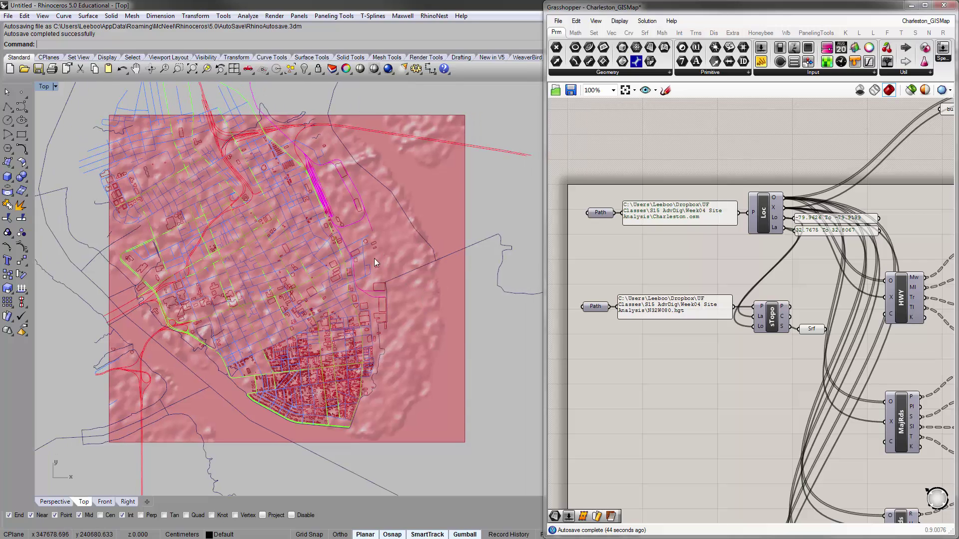
pyautogui.moveTo(546, 259); pyautogui.dragTo(516, 259)
pyautogui.moveTo(454, 205); pyautogui.dragTo(433, 225, button='right')
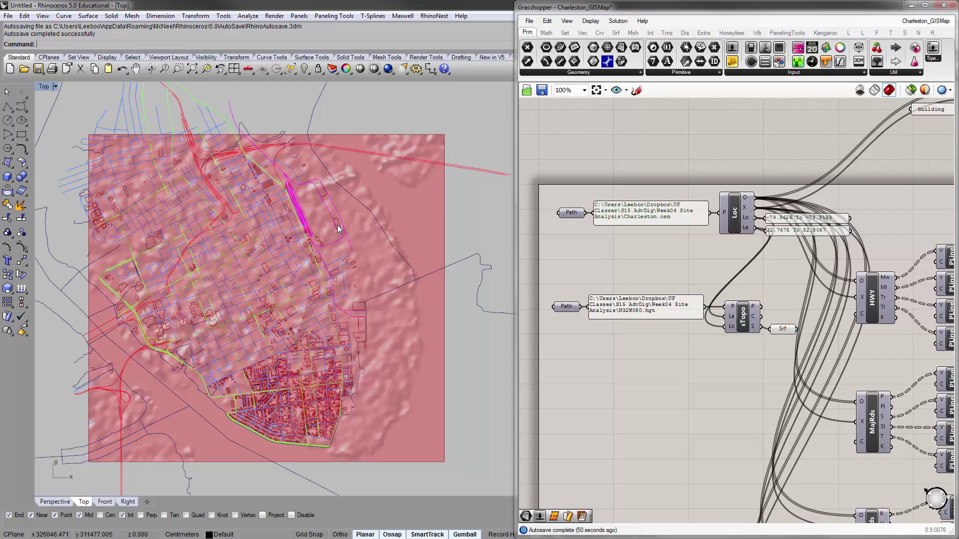
pyautogui.moveTo(376, 324); pyautogui.dragTo(366, 291, button='right')
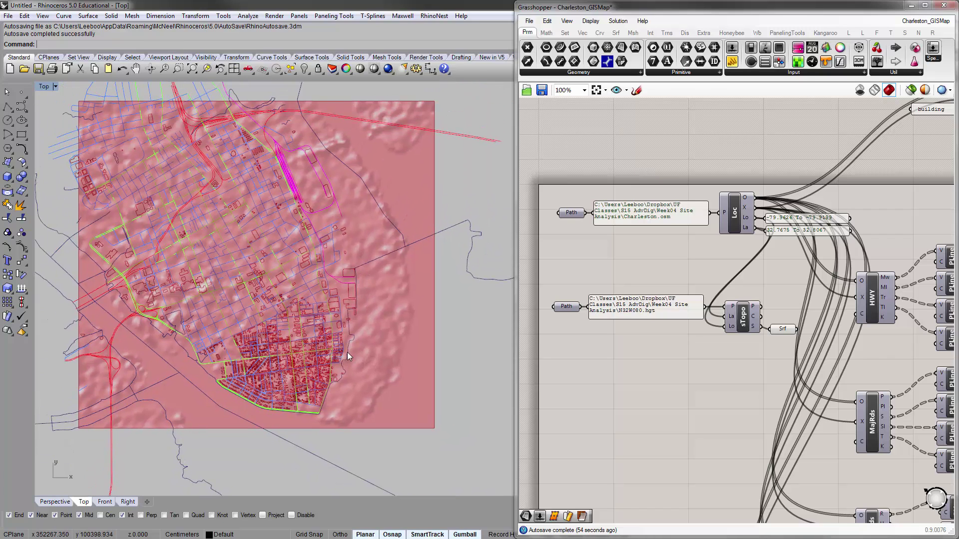
pyautogui.scroll(3, 373, 377)
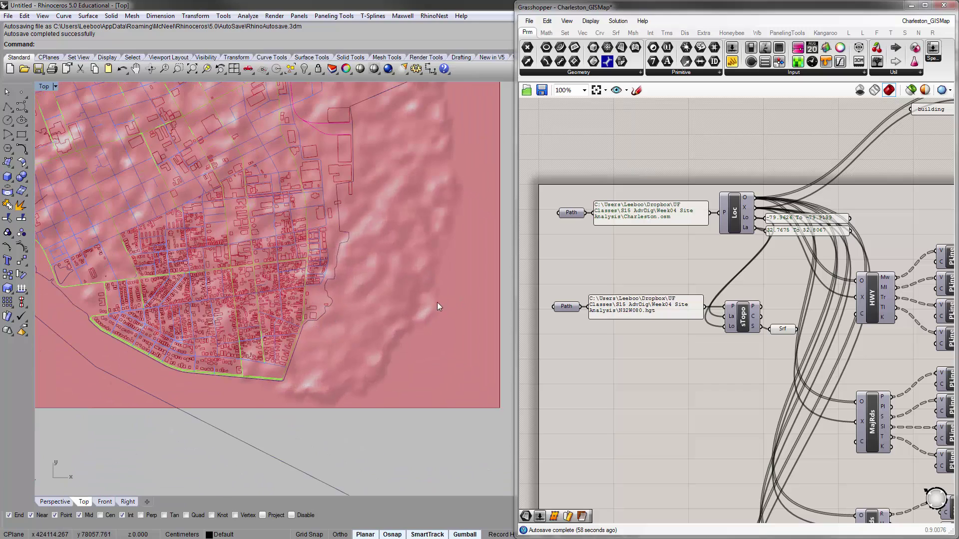
pyautogui.scroll(-3, 438, 306)
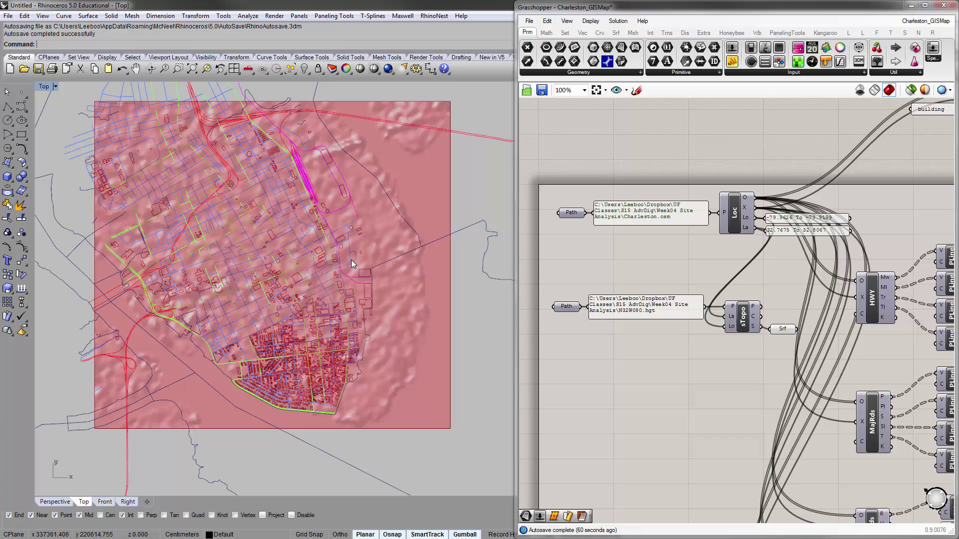
pyautogui.moveTo(424, 281); pyautogui.dragTo(147, 113, button='right')
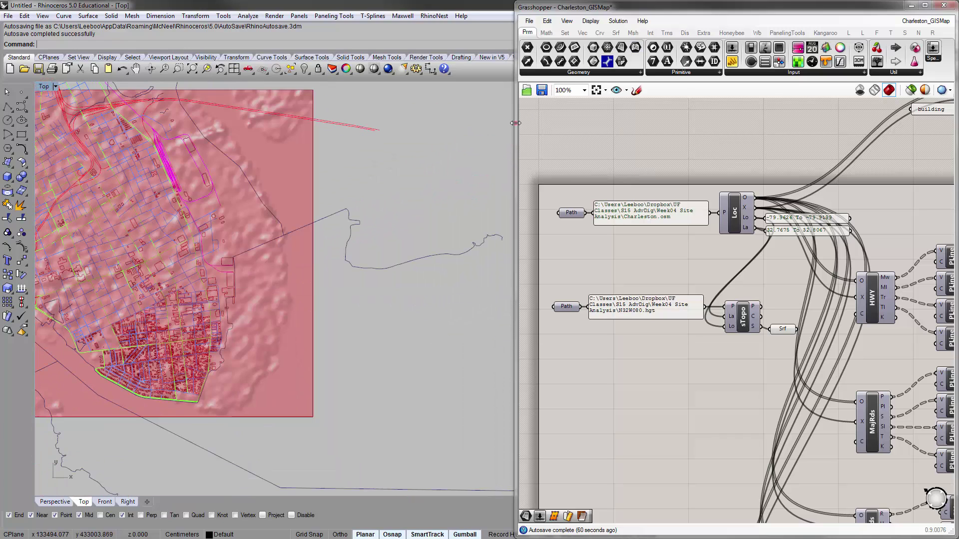
pyautogui.moveTo(515, 123); pyautogui.dragTo(699, 122)
# - Maximize the Perspective viewport and orbit to an oblique view of the Charleston map
pyautogui.doubleClick(43, 87)
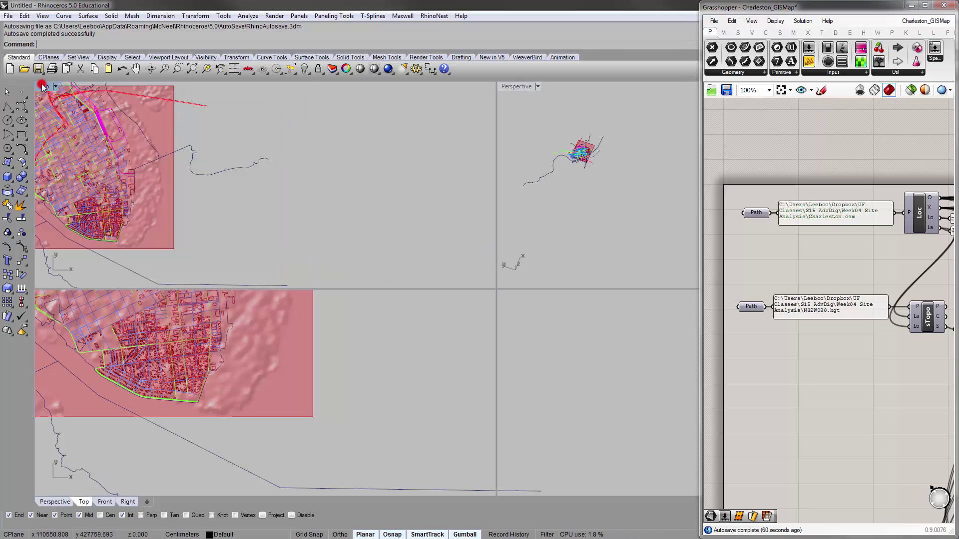
pyautogui.doubleClick(43, 86)
pyautogui.doubleClick(44, 87)
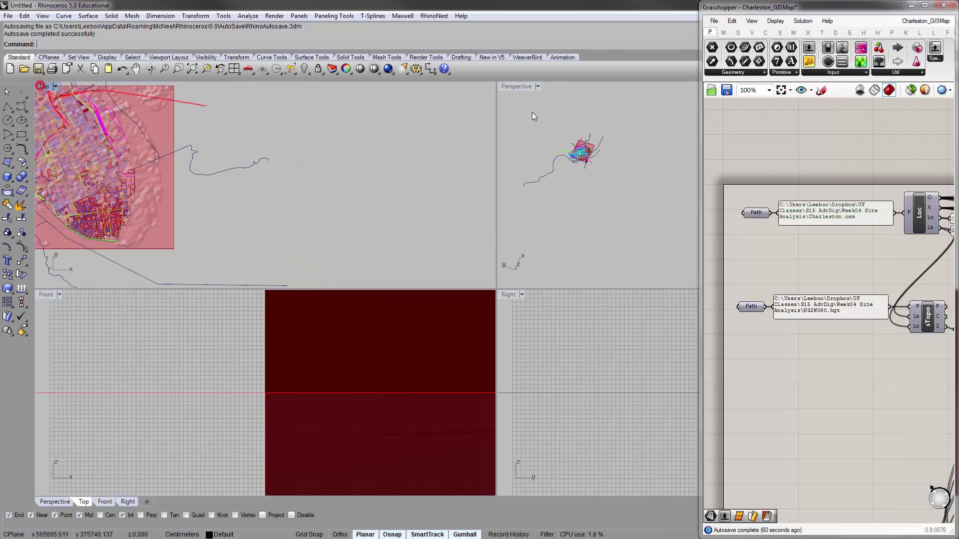
pyautogui.doubleClick(522, 88)
pyautogui.moveTo(520, 85); pyautogui.dragTo(399, 210, button='right')
pyautogui.scroll(-6, 793, 232)
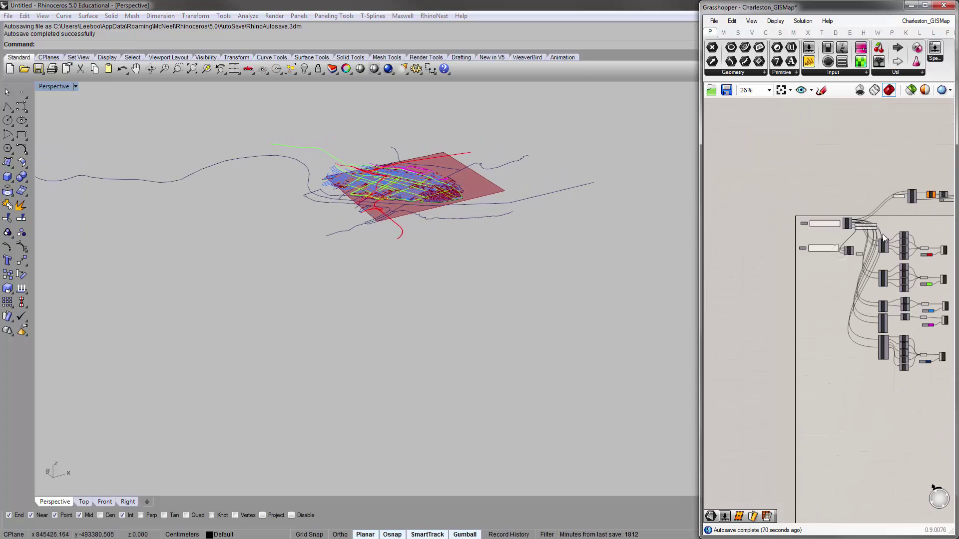
pyautogui.scroll(6, 876, 218)
# - Zoom the Rhino view onto the Highways curves and orbit to a near top-down angle over the terrain
pyautogui.moveTo(754, 168); pyautogui.dragTo(810, 181, button='right')
pyautogui.click(753, 315)
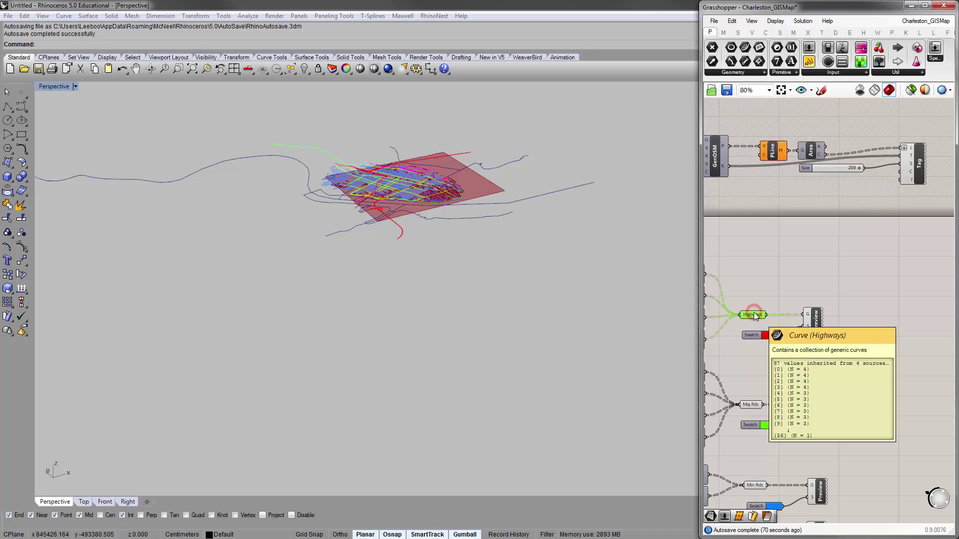
pyautogui.middleClick(755, 314)
pyautogui.click(785, 342)
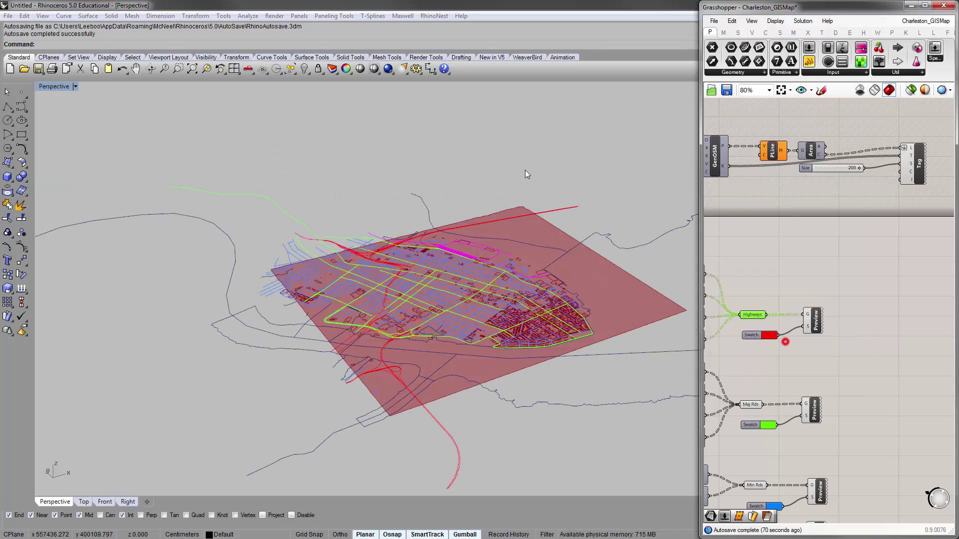
pyautogui.click(494, 149)
pyautogui.scroll(6, 433, 306)
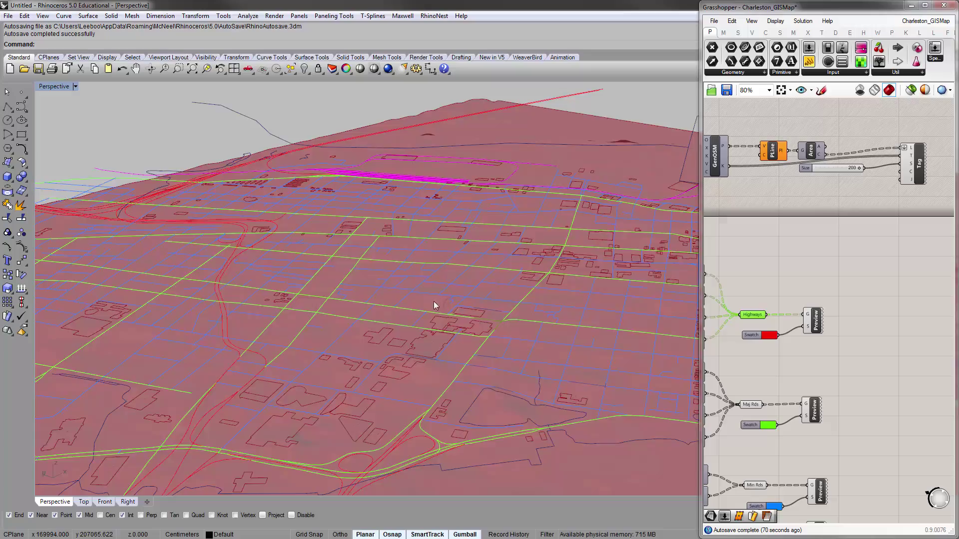
pyautogui.moveTo(433, 306)
pyautogui.mouseDown(button='right')
pyautogui.moveTo(456, 338)
pyautogui.moveTo(464, 320)
pyautogui.moveTo(473, 403)
pyautogui.moveTo(488, 331)
pyautogui.moveTo(366, 250)
pyautogui.moveTo(381, 208)
pyautogui.moveTo(352, 268)
pyautogui.moveTo(514, 208)
pyautogui.moveTo(403, 274)
pyautogui.moveTo(435, 259)
pyautogui.mouseUp(button='right')
pyautogui.scroll(-10, 352, 268)
pyautogui.scroll(-3, 841, 283)
pyautogui.scroll(4, 759, 258)
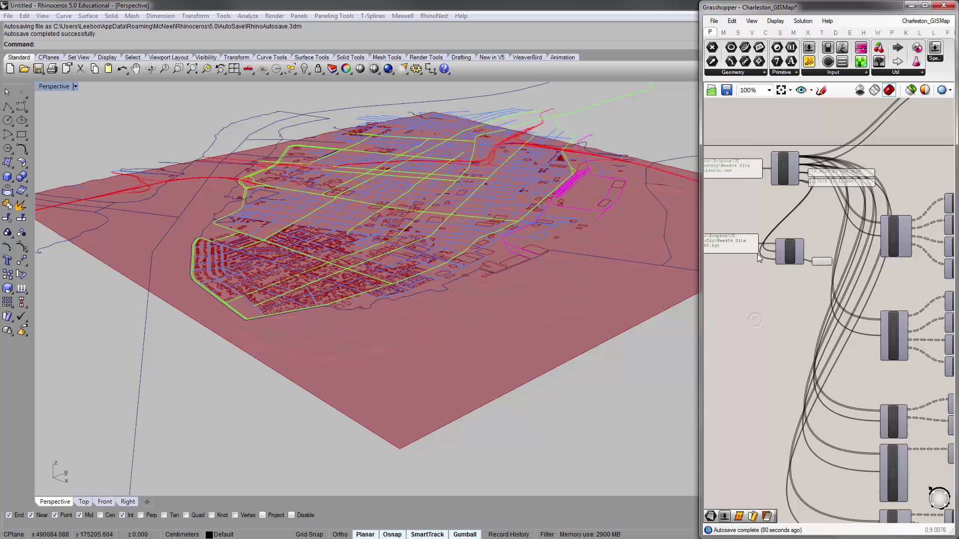
pyautogui.scroll(4, 759, 257)
# - Bake the Srf parameter's terrain surface into Rhino with the default attributes
pyautogui.click(801, 276)
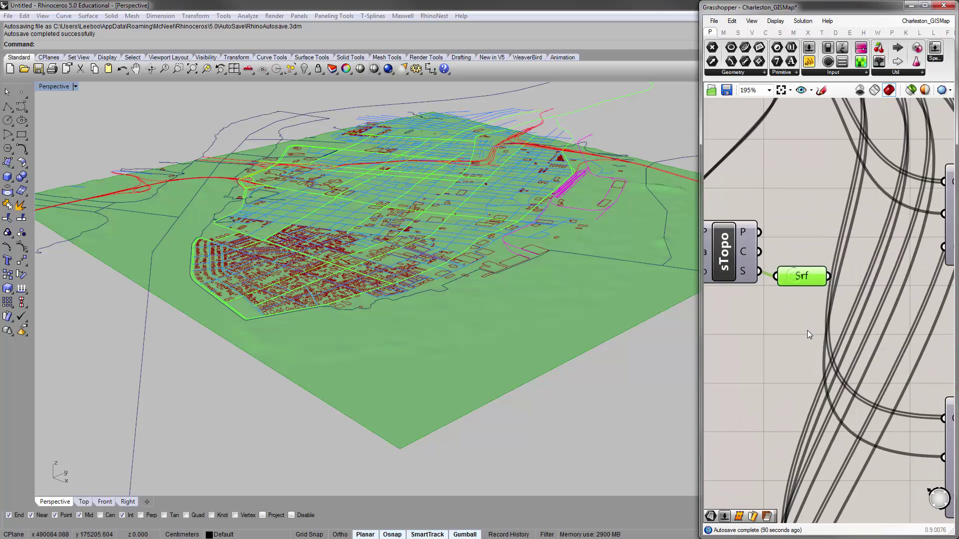
pyautogui.rightClick(797, 277)
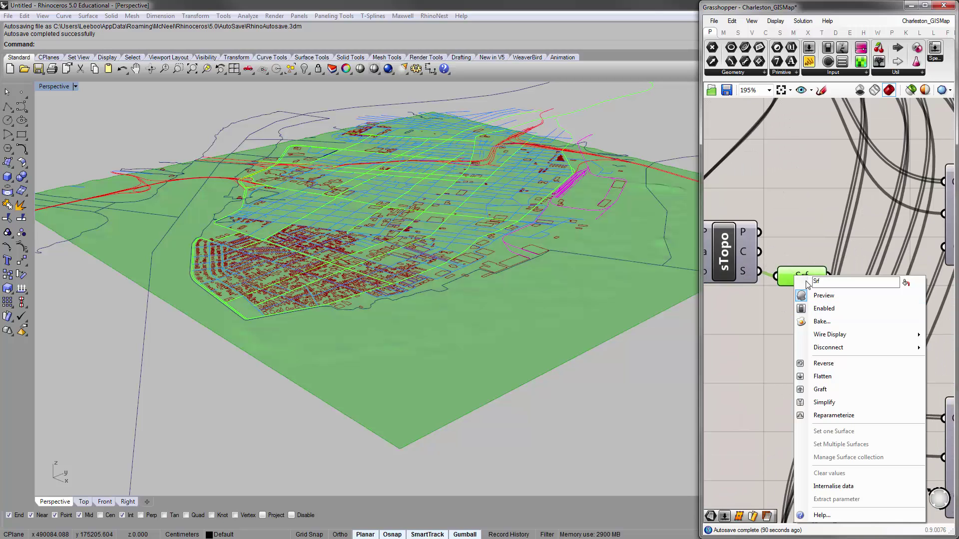
pyautogui.click(817, 322)
pyautogui.click(752, 429)
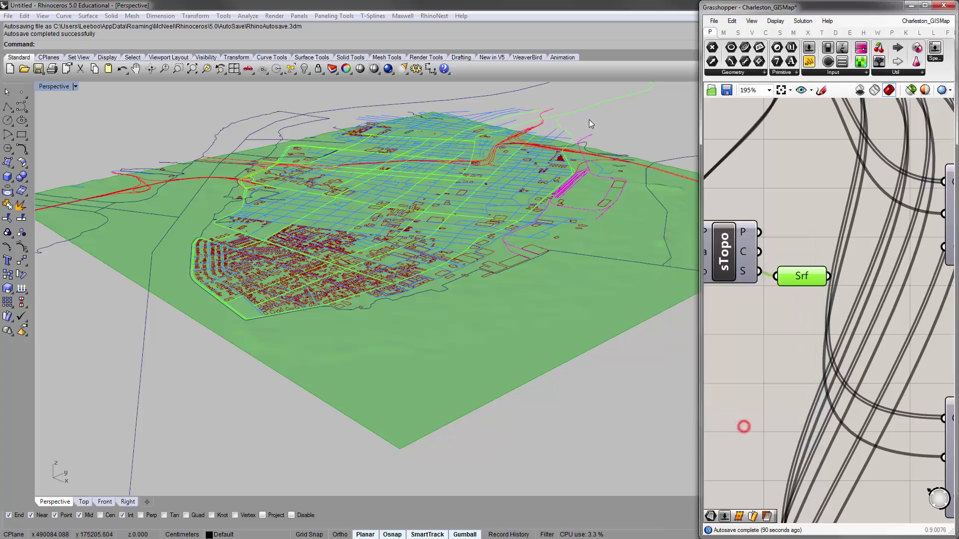
# - Close the Grasshopper editor and select the baked terrain surface in the Perspective view
pyautogui.click(943, 5)
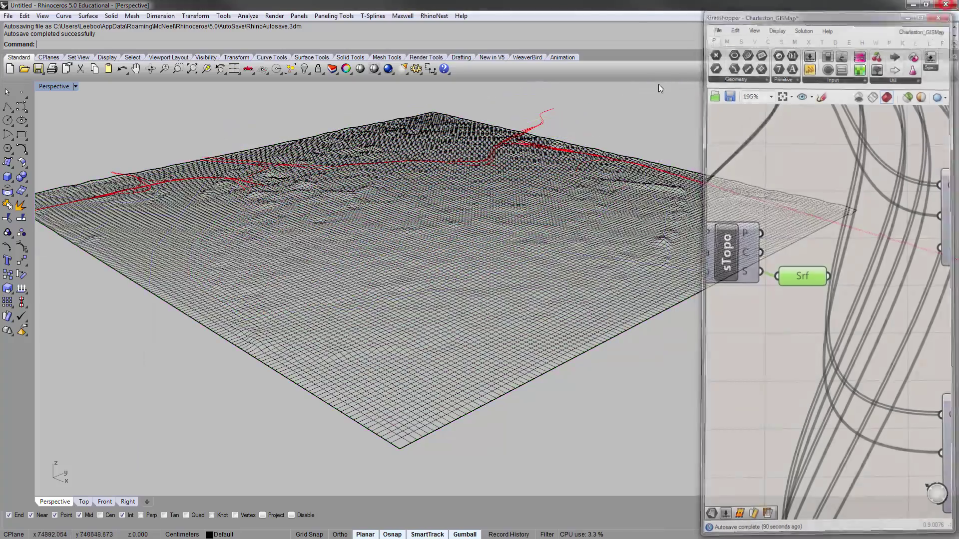
pyautogui.moveTo(655, 91); pyautogui.dragTo(405, 226, button='right')
pyautogui.click(405, 226)
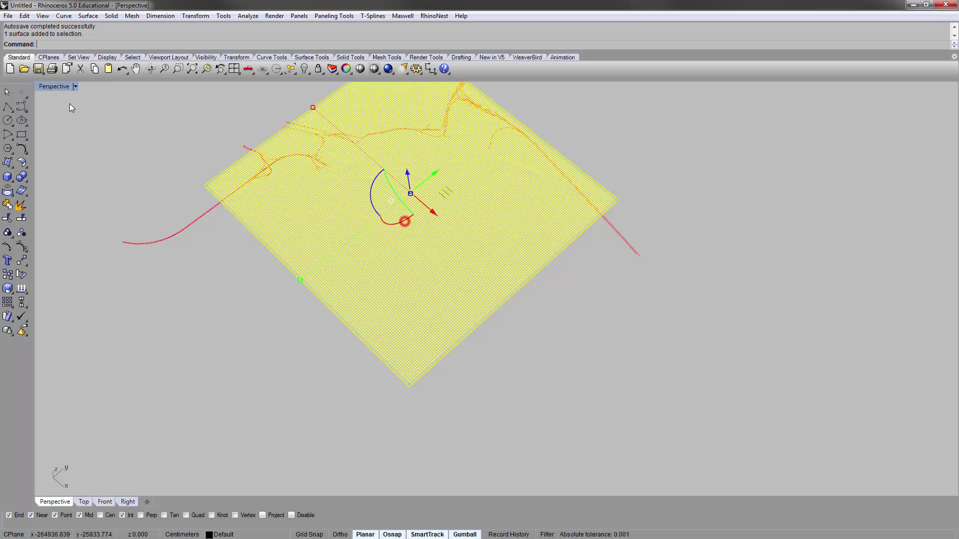
# - Set the Perspective viewport to Shaded and tilt the view low across the baked terrain
pyautogui.click(50, 87)
pyautogui.click(73, 123)
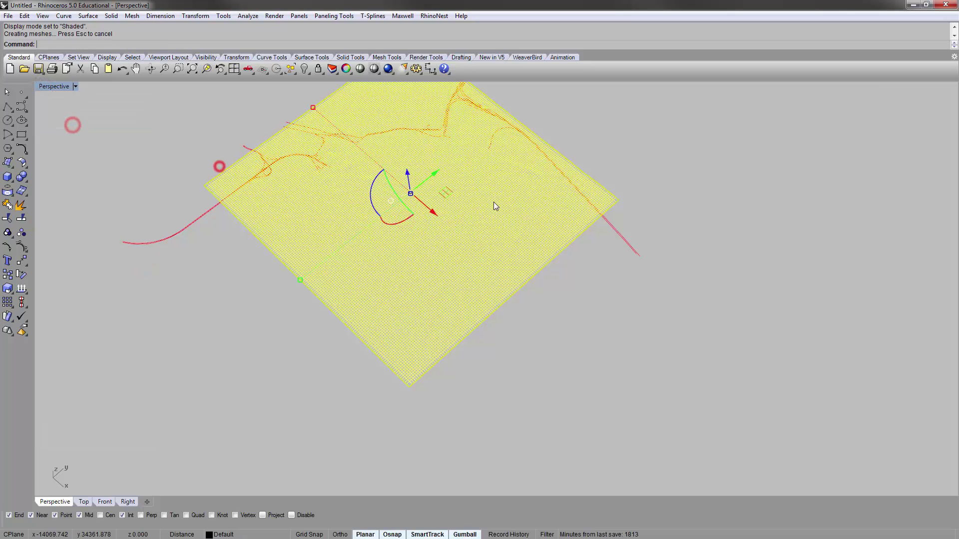
pyautogui.click(174, 127)
pyautogui.moveTo(385, 274); pyautogui.dragTo(361, 293, button='right')
pyautogui.scroll(5, 494, 261)
pyautogui.click(361, 294)
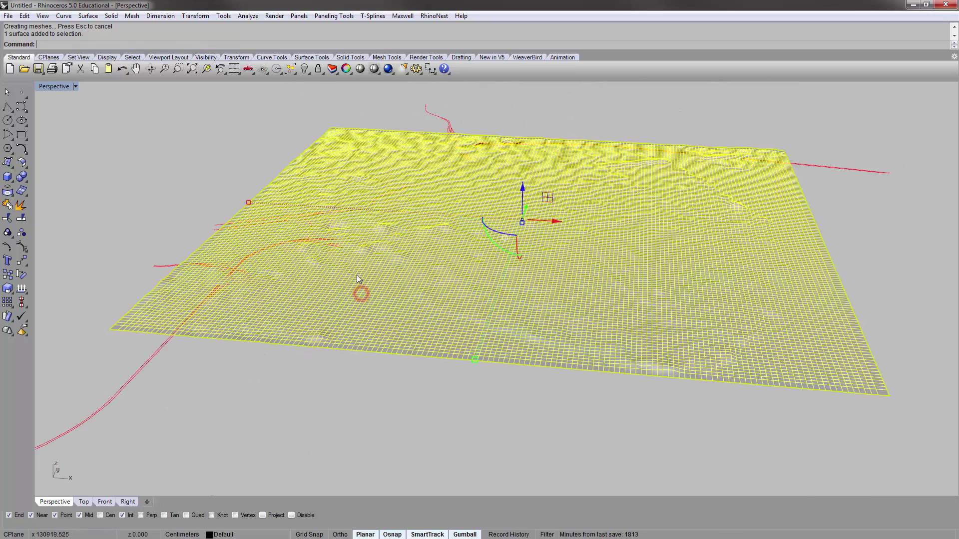
pyautogui.click(157, 173)
pyautogui.click(338, 290)
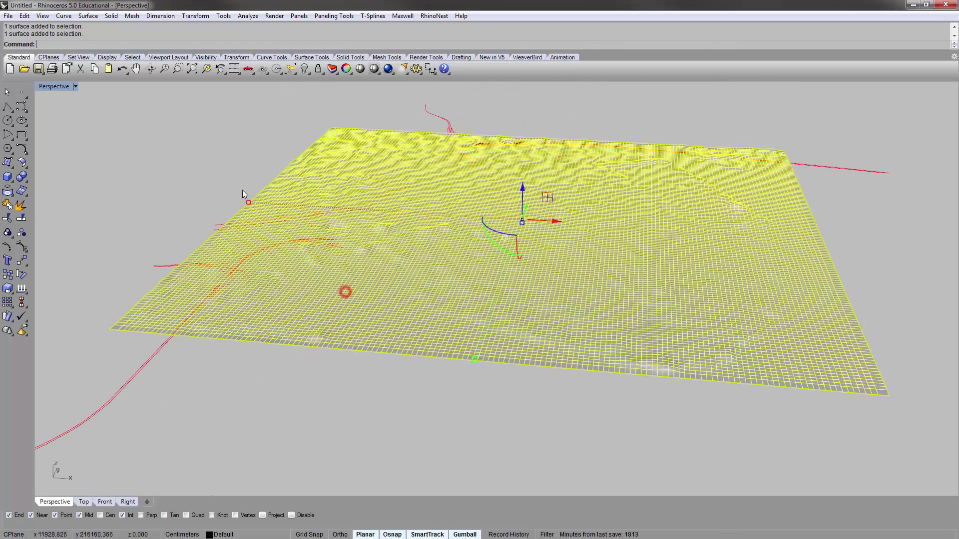
# - Orbit to closer, steeper angles to inspect the terrain surface's relief
pyautogui.moveTo(338, 290); pyautogui.dragTo(399, 266, button='right')
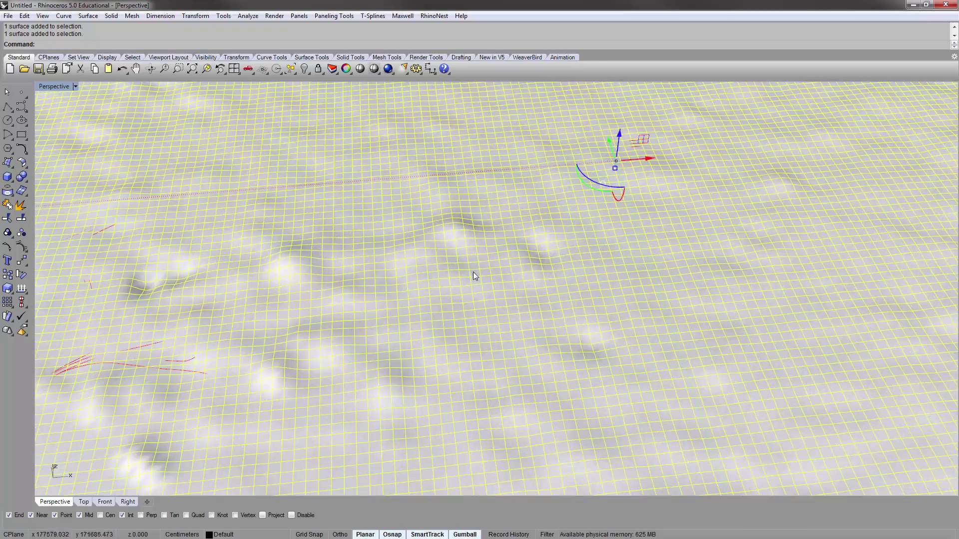
pyautogui.scroll(-6, 473, 271)
pyautogui.moveTo(615, 274); pyautogui.dragTo(492, 265, button='right')
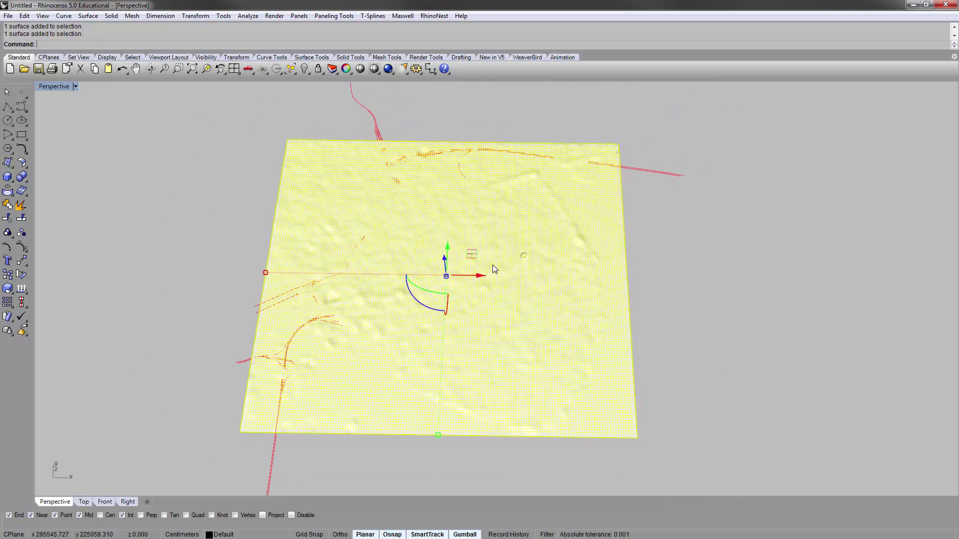
pyautogui.click(697, 322)
pyautogui.click(552, 279)
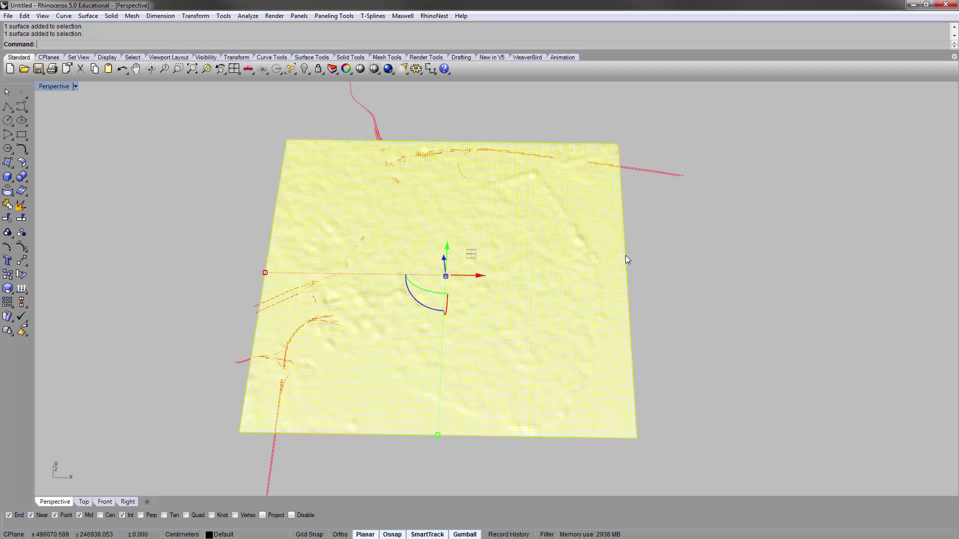
pyautogui.click(173, 220)
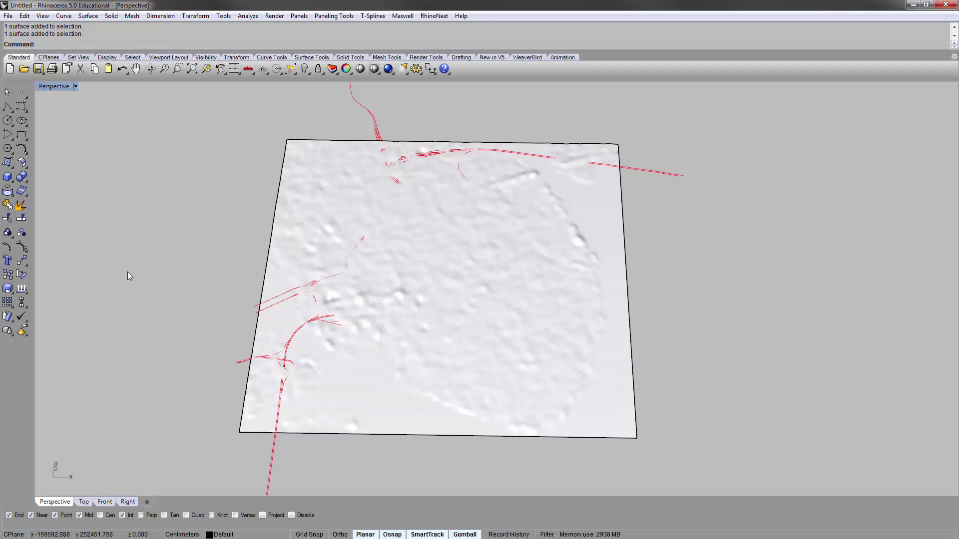
pyautogui.click(125, 296)
# - Reopen Grasshopper with gh and widen the editor across the screen
pyautogui.write('gh')
pyautogui.press('Return')
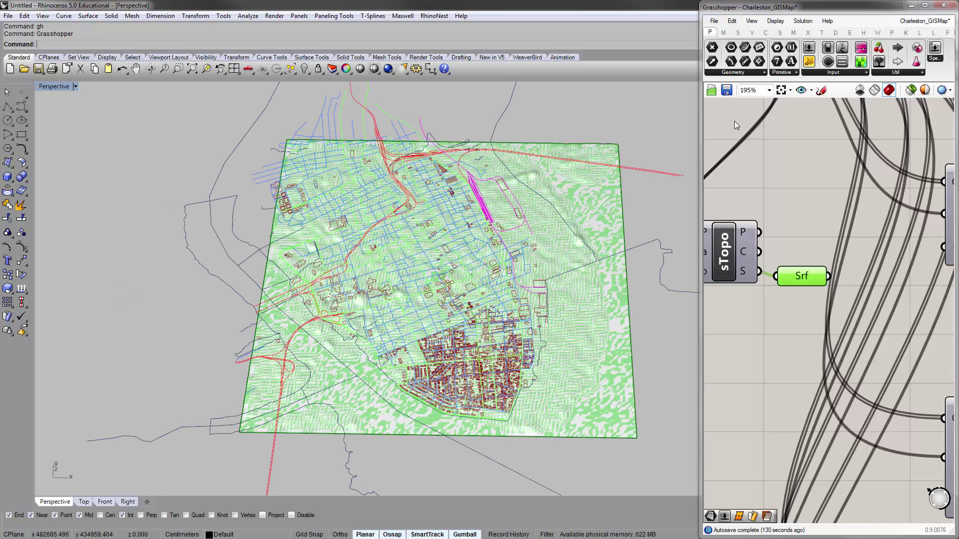
pyautogui.moveTo(699, 170); pyautogui.dragTo(316, 170)
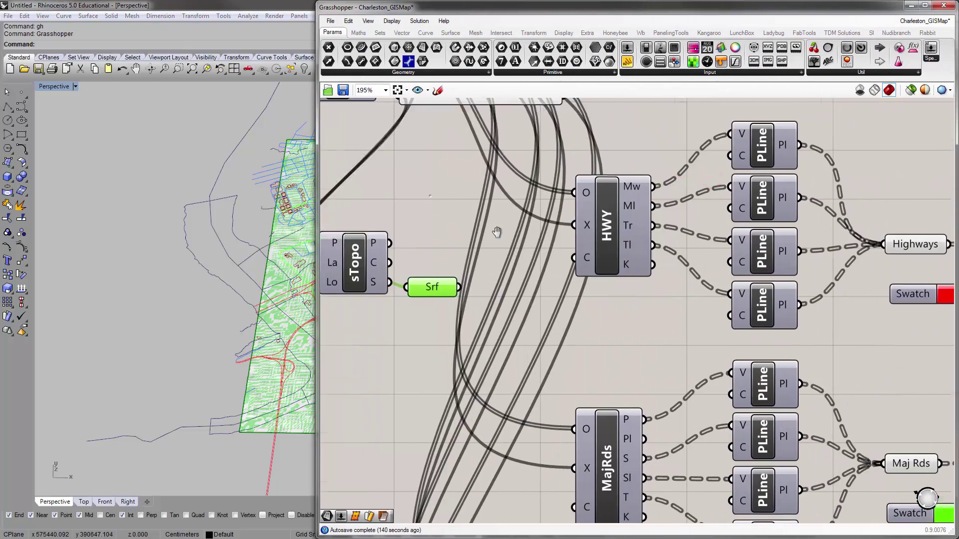
pyautogui.scroll(-5, 660, 297)
pyautogui.scroll(4, 660, 298)
pyautogui.scroll(2, 660, 297)
pyautogui.scroll(-2, 665, 283)
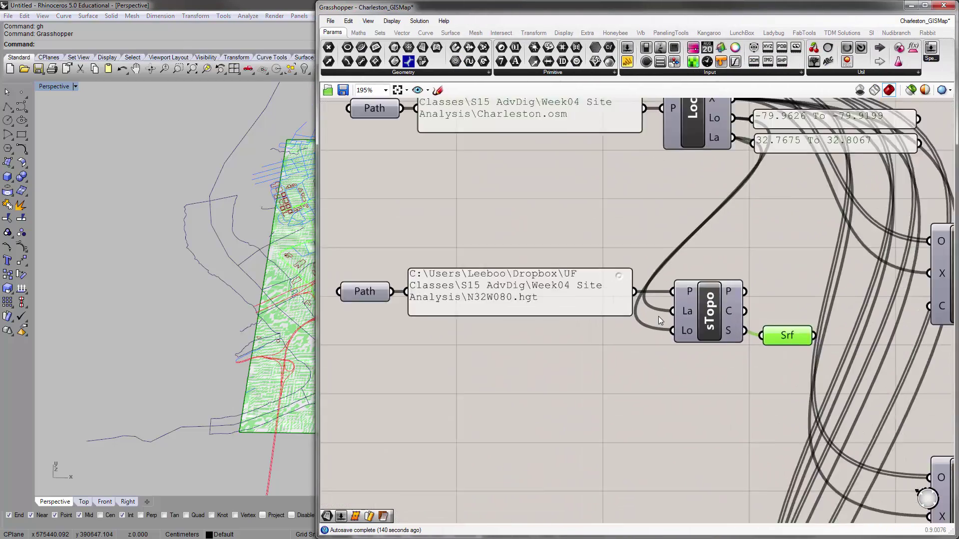
# - Tidy the canvas around the N32W080.hgt path and Srf parameter, and recentre the Rhino map
pyautogui.click(529, 315)
pyautogui.moveTo(407, 242); pyautogui.dragTo(537, 334)
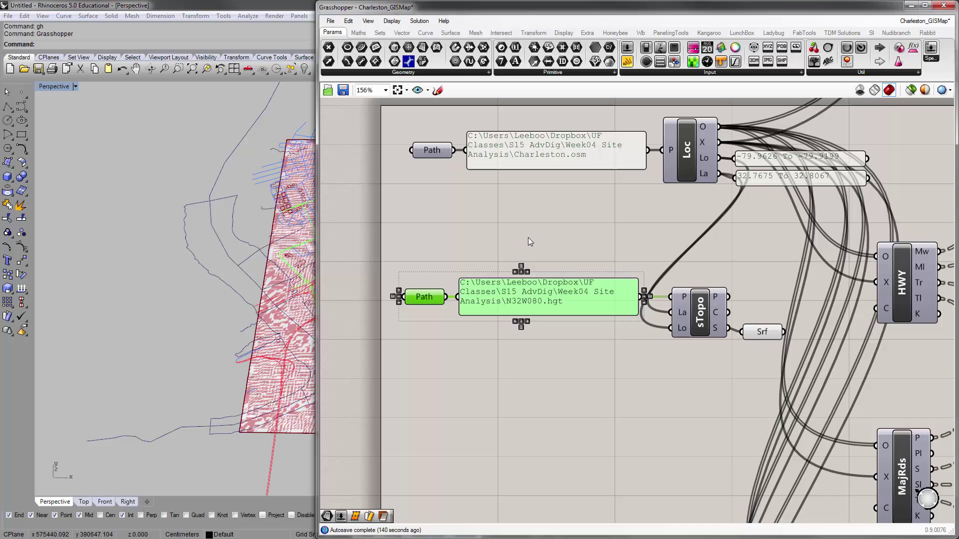
pyautogui.click(528, 236)
pyautogui.moveTo(754, 335); pyautogui.dragTo(750, 331)
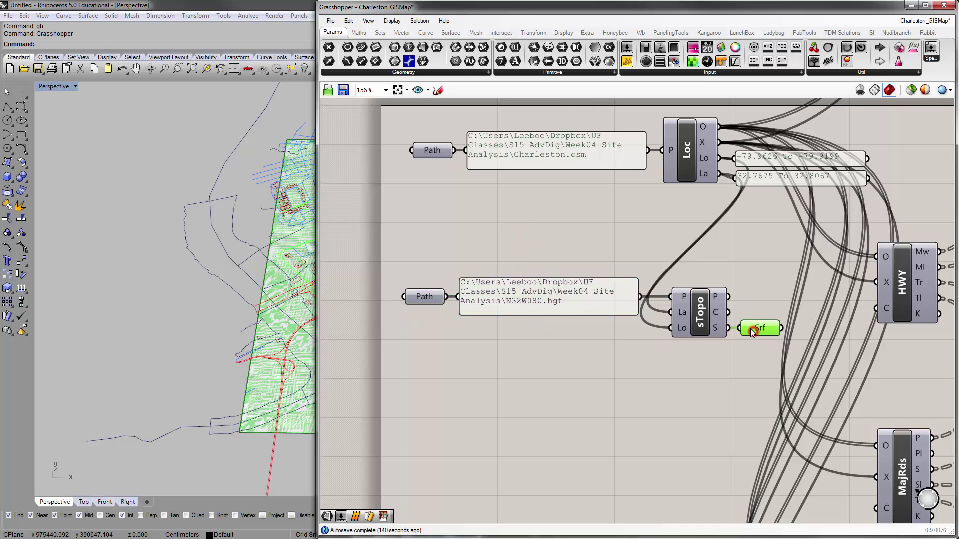
pyautogui.click(555, 389)
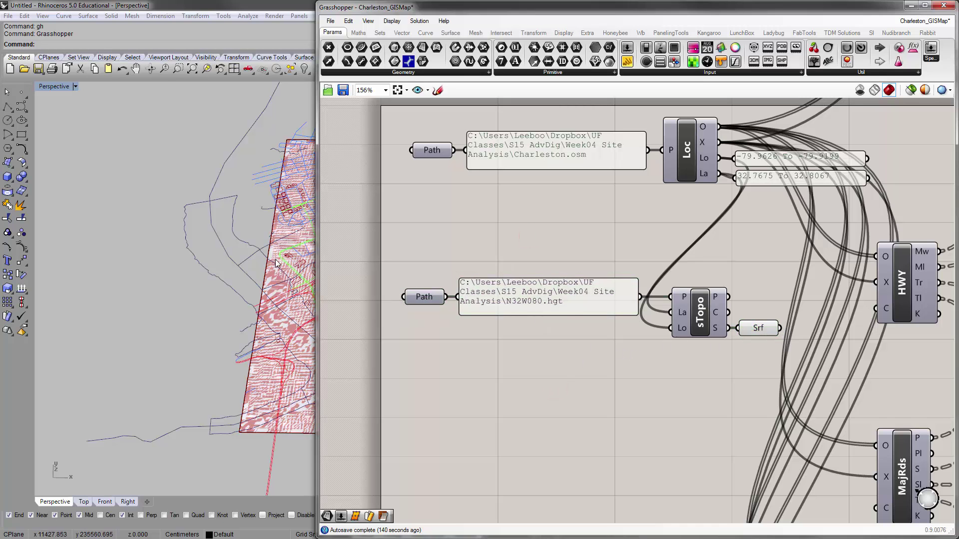
pyautogui.keyDown('shift'); pyautogui.moveTo(199, 276); pyautogui.dragTo(139, 277, button='right'); pyautogui.keyUp('shift')
pyautogui.scroll(5, 240, 252)
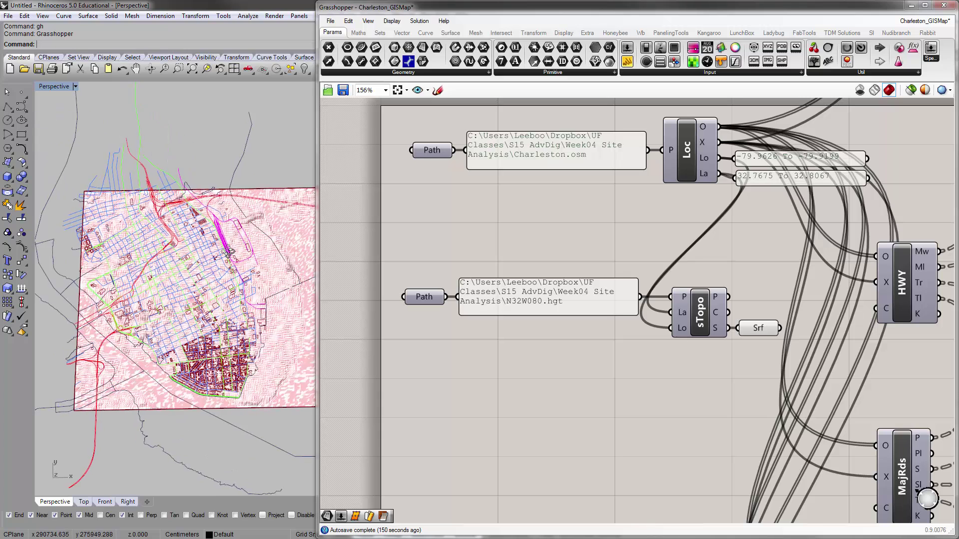
pyautogui.click(415, 231)
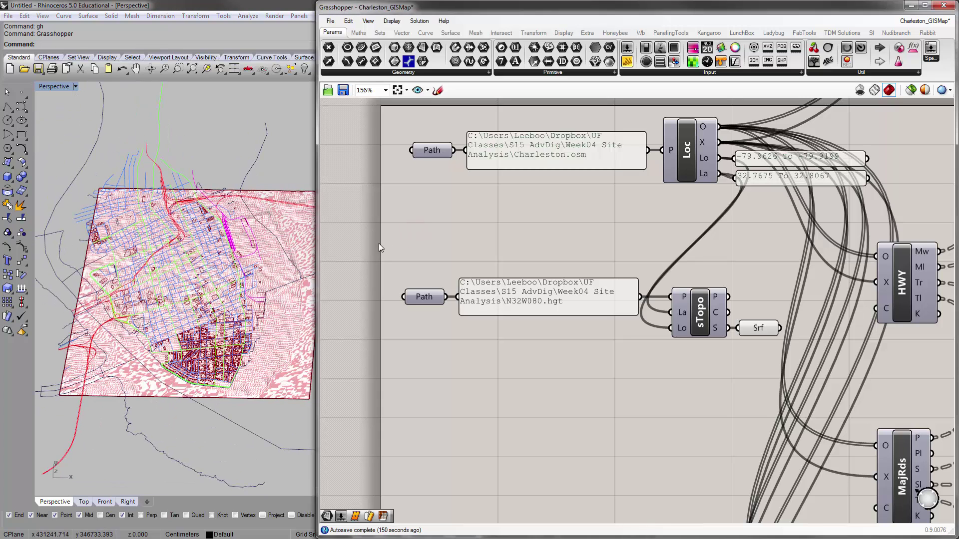